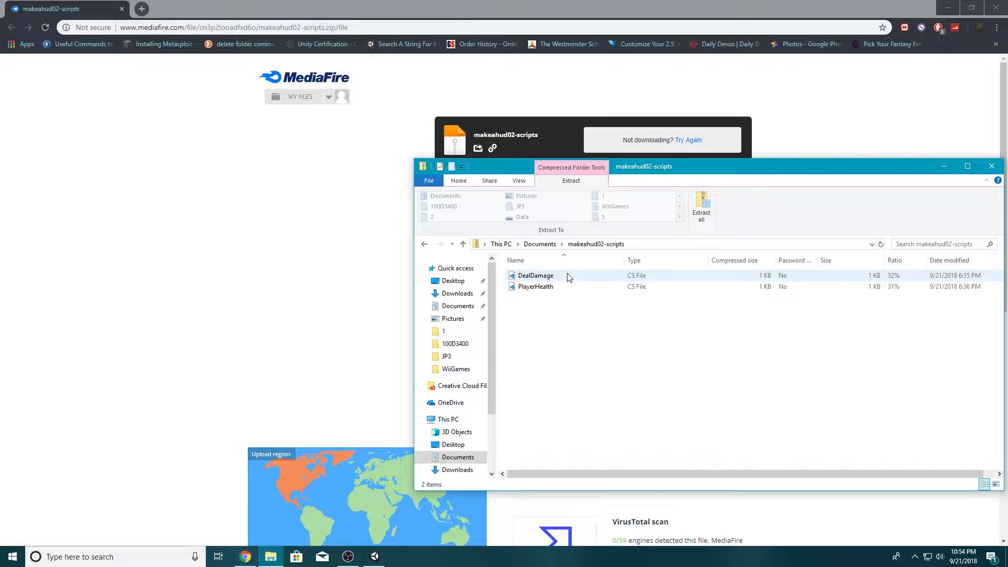
- Extract the downloaded scripts, move DealDamage.cs and PlayerHealth.cs into Assets/Scenes, and maximize Unity
{"action": "left_click", "coordinate": [700, 210]}
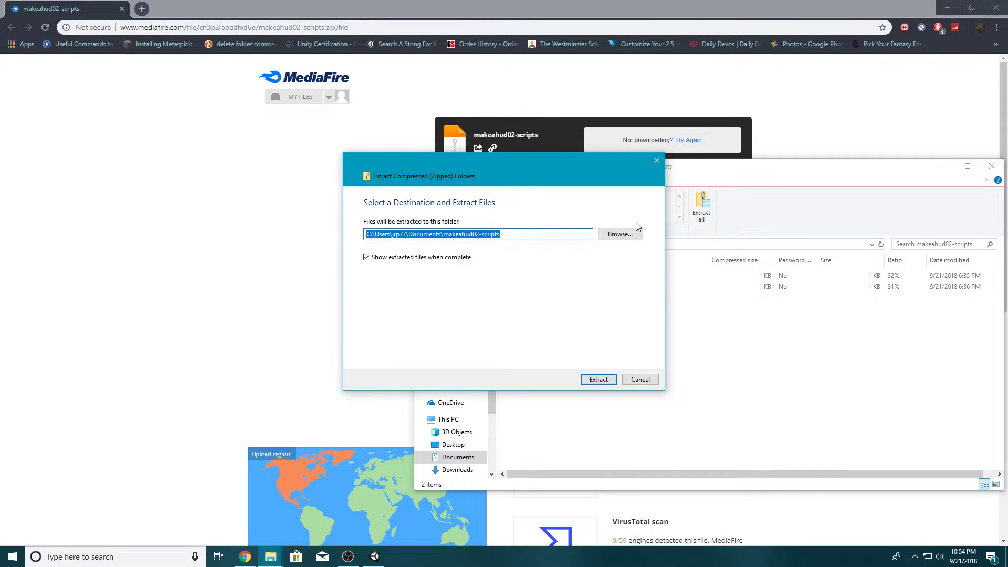
{"action": "left_click", "coordinate": [609, 235]}
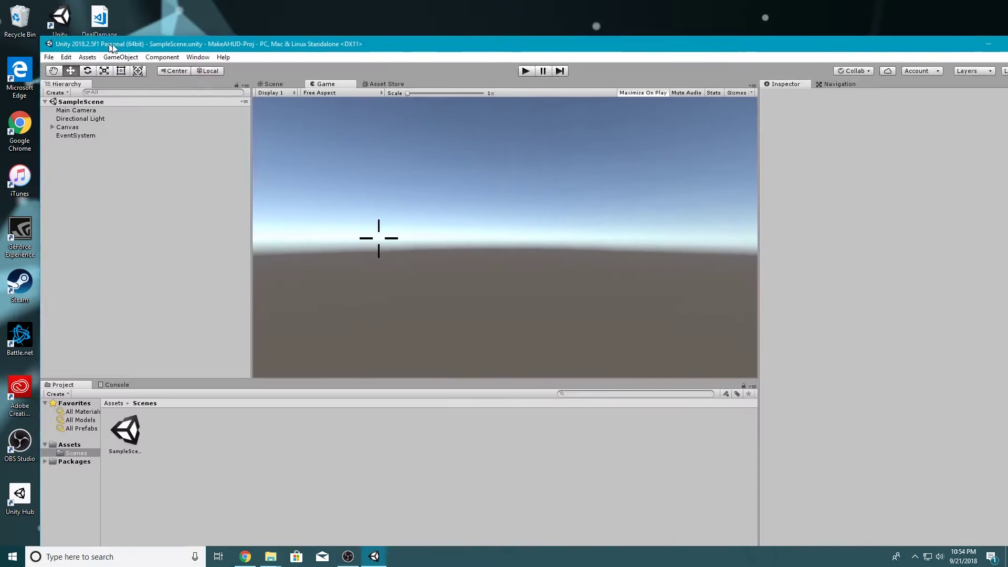
{"action": "left_click_drag", "start_coordinate": [110, 38], "coordinate": [346, 39]}
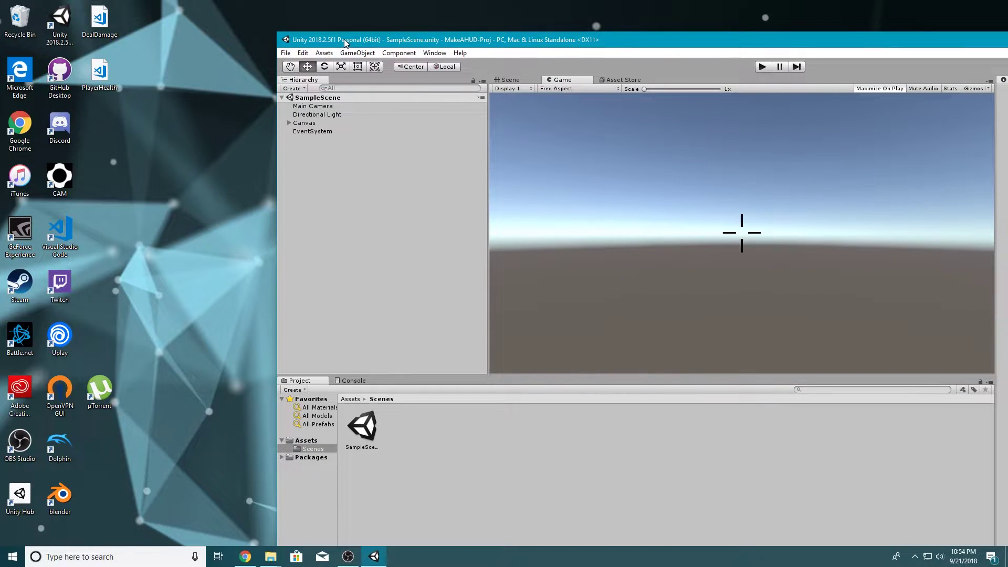
{"action": "left_click_drag", "start_coordinate": [127, 119], "coordinate": [420, 457]}
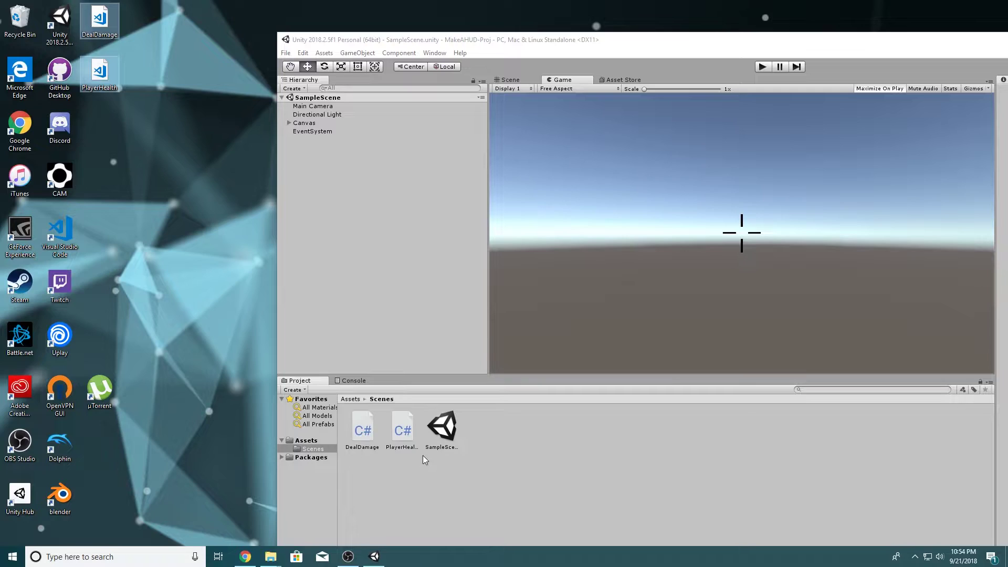
{"action": "key", "text": "super+Up"}
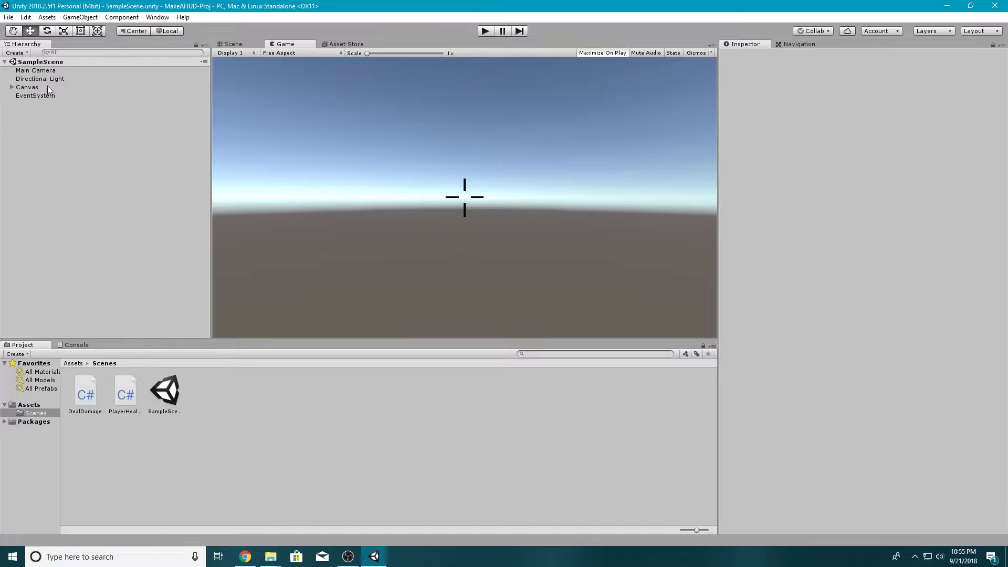
- Create an empty GameObject named _GM
{"action": "left_click", "coordinate": [79, 17]}
{"action": "left_click", "coordinate": [83, 31]}
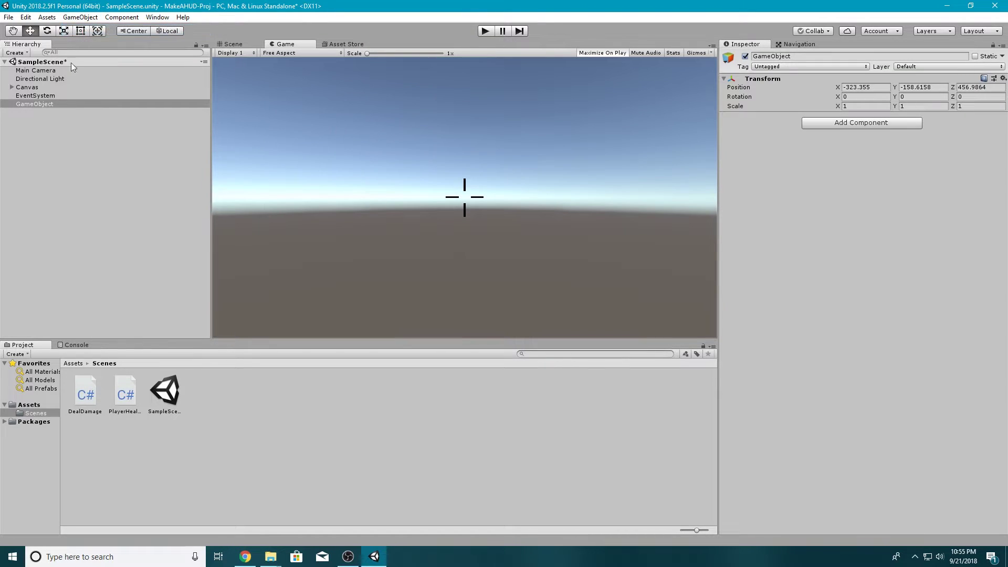
{"action": "left_click", "coordinate": [775, 56]}
{"action": "type", "text": "_GM"}
{"action": "key", "text": "Return"}
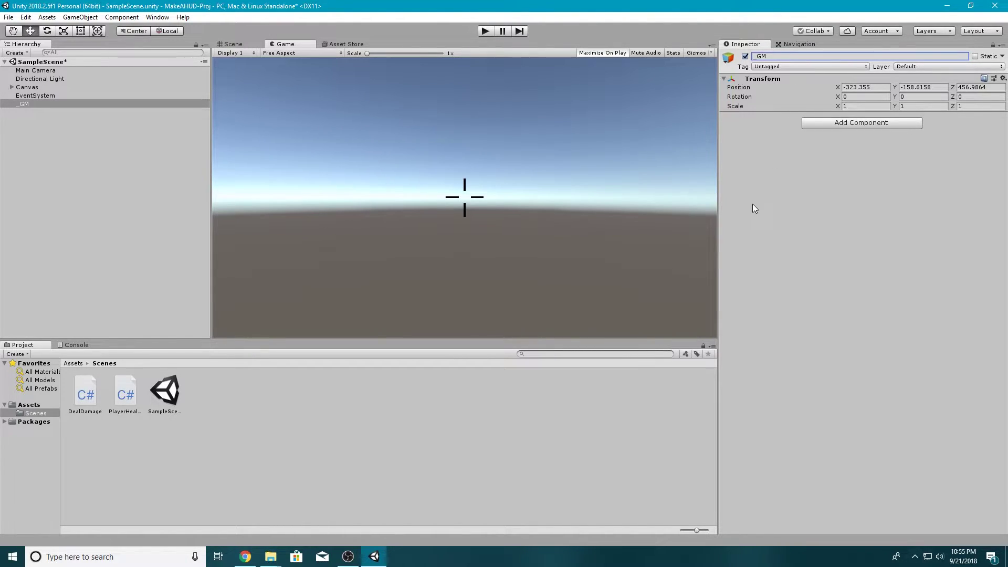
- Attach the DealDamage script to _GM and open DealDamage.cs in the code editor
{"action": "left_click_drag", "start_coordinate": [85, 394], "coordinate": [816, 226]}
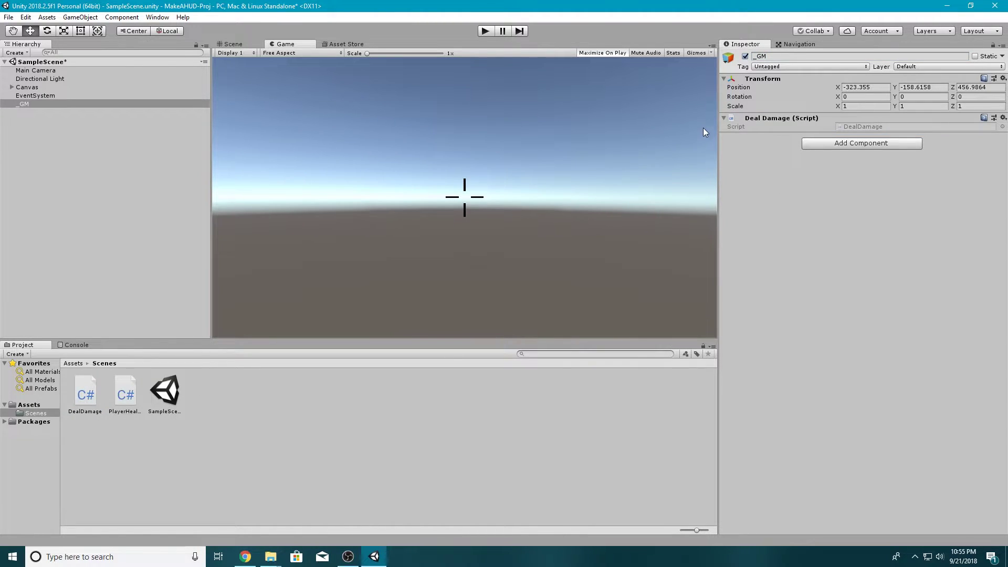
{"action": "left_click", "coordinate": [81, 397]}
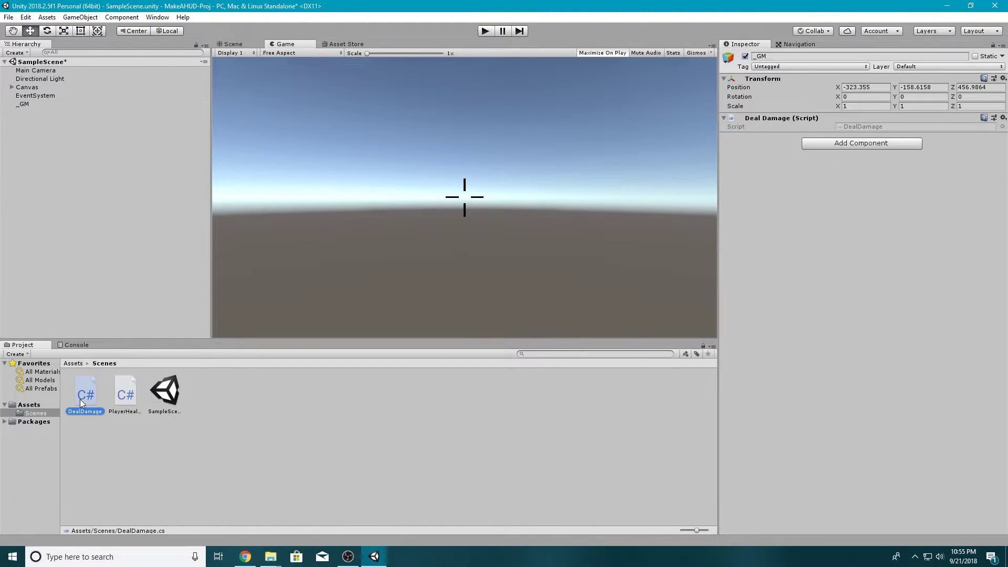
{"action": "double_click", "coordinate": [105, 402]}
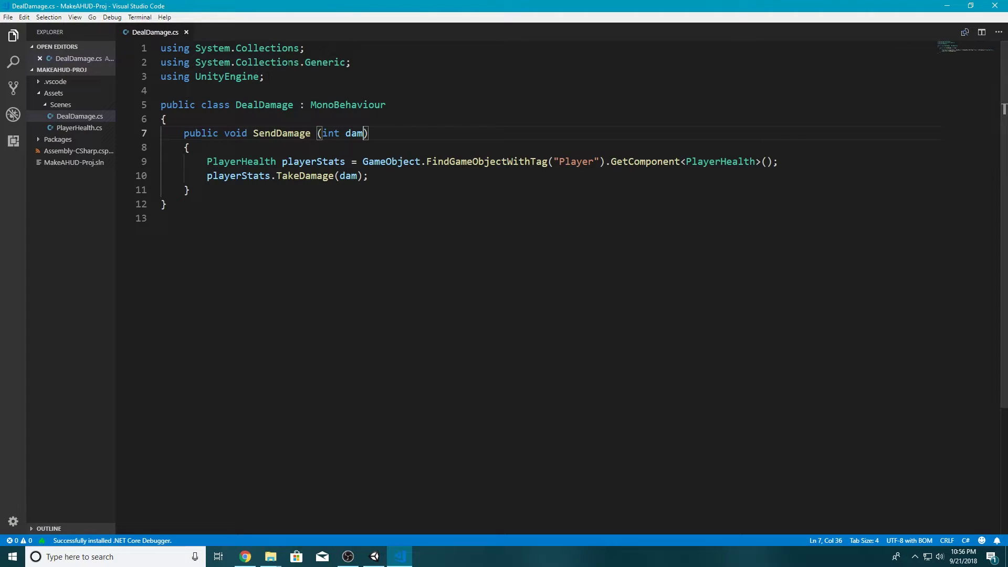
- Review DealDamage's SendDamage method and PlayerHealth's health field and TakeDamage(int damage) method
{"action": "left_click_drag", "start_coordinate": [183, 132], "coordinate": [295, 188]}
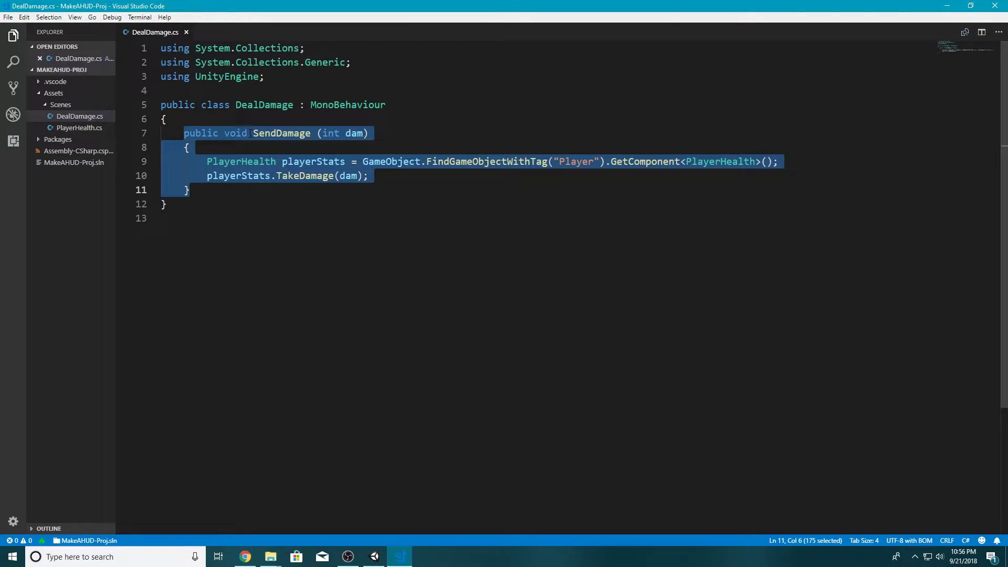
{"action": "left_click", "coordinate": [236, 175]}
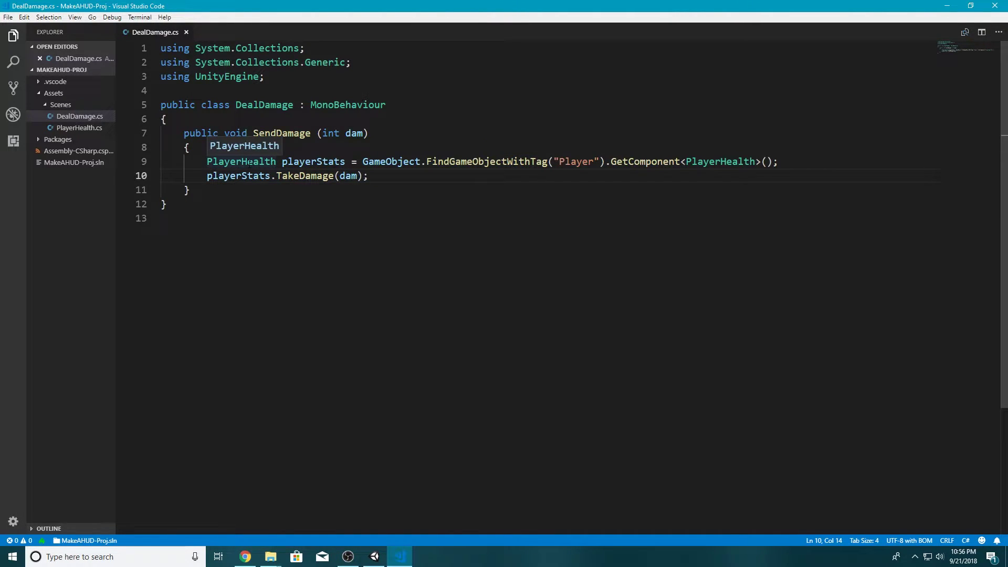
{"action": "left_click", "coordinate": [95, 129]}
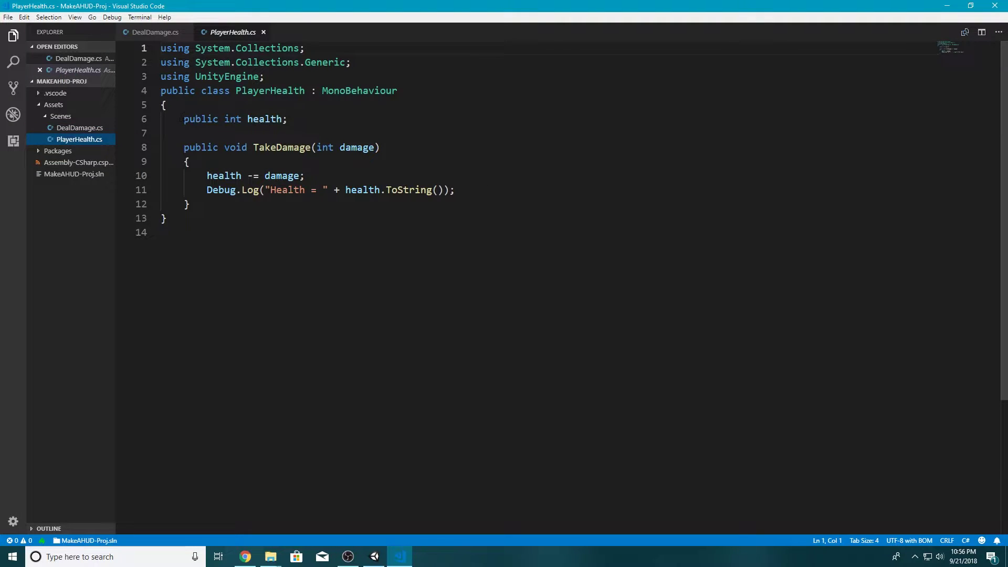
{"action": "left_click_drag", "start_coordinate": [183, 119], "coordinate": [288, 118]}
{"action": "left_click_drag", "start_coordinate": [185, 147], "coordinate": [382, 149]}
{"action": "left_click_drag", "start_coordinate": [317, 147], "coordinate": [376, 148]}
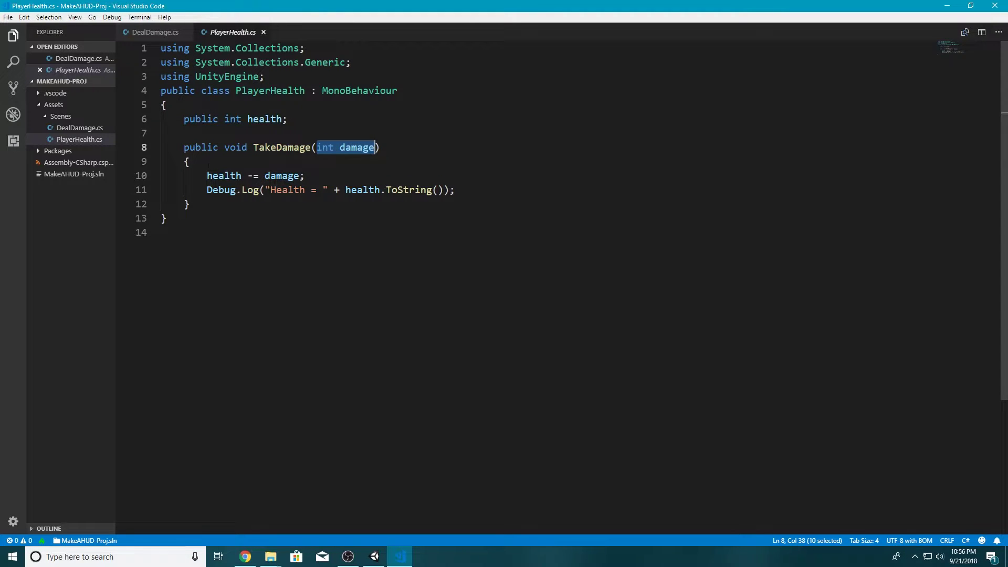
{"action": "left_click_drag", "start_coordinate": [207, 176], "coordinate": [304, 175]}
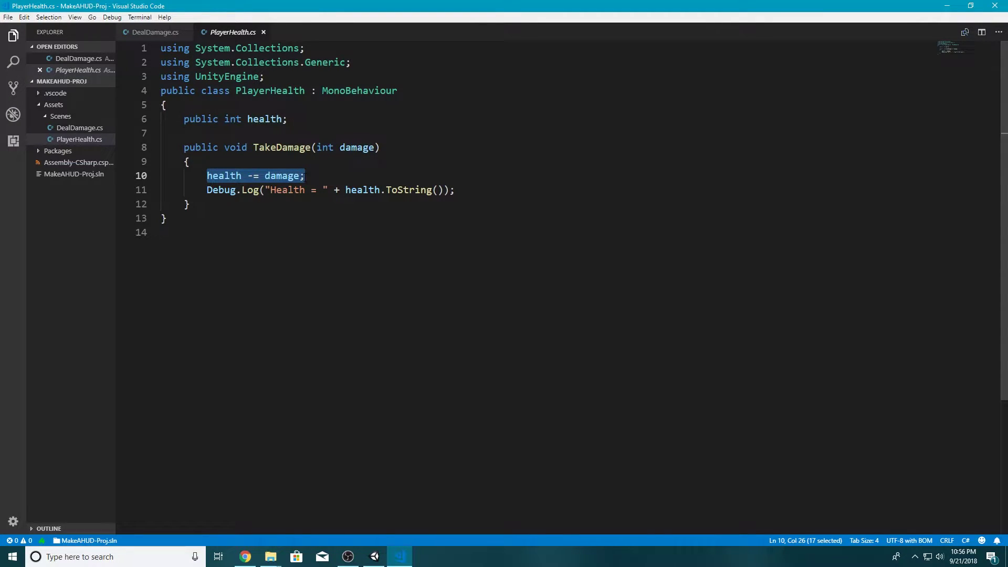
- Check DealDamage's lookup of the Player-tagged object, then select Main Camera to change its tag
{"action": "key", "text": "alt+Tab"}
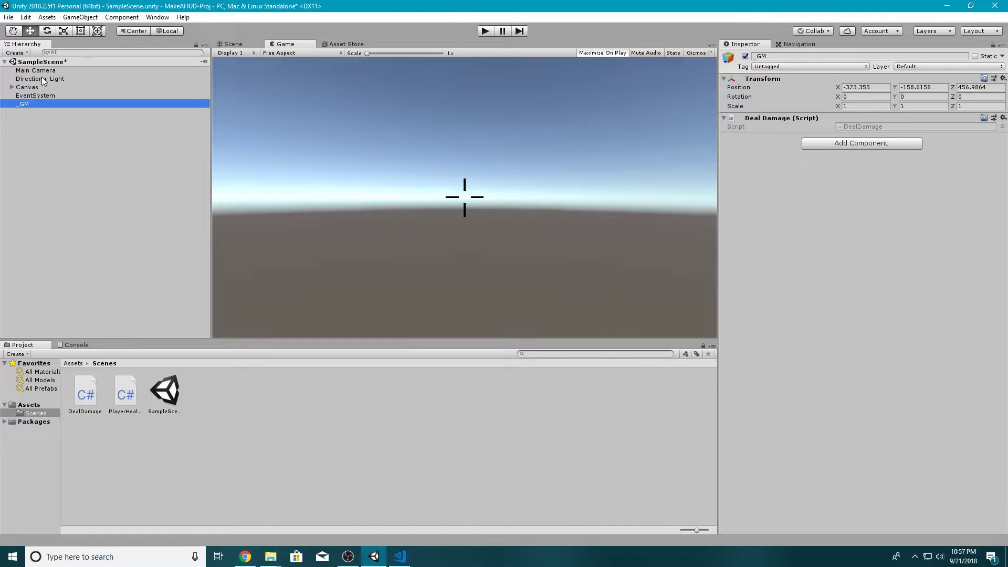
{"action": "left_click", "coordinate": [400, 557]}
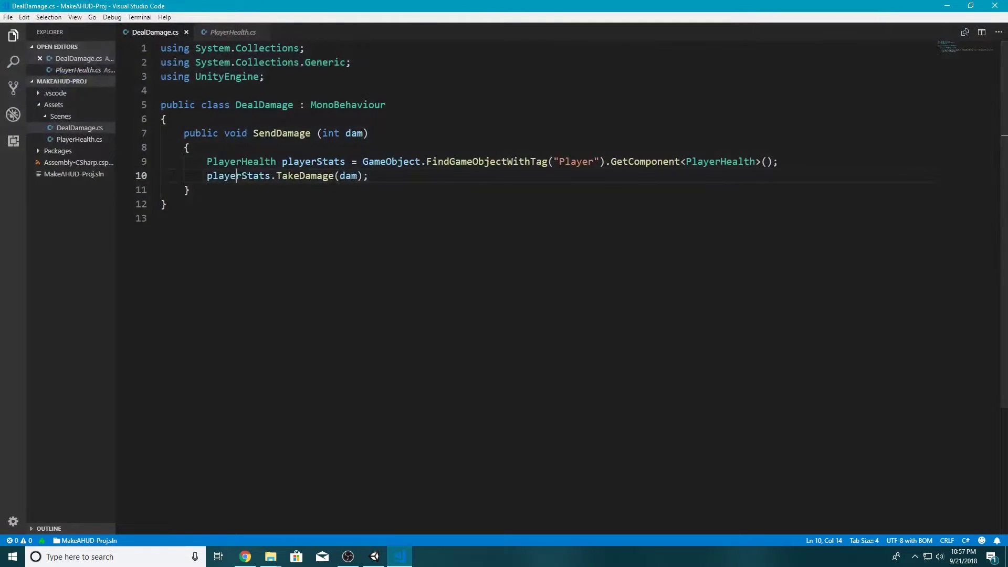
{"action": "left_click_drag", "start_coordinate": [363, 161], "coordinate": [607, 161]}
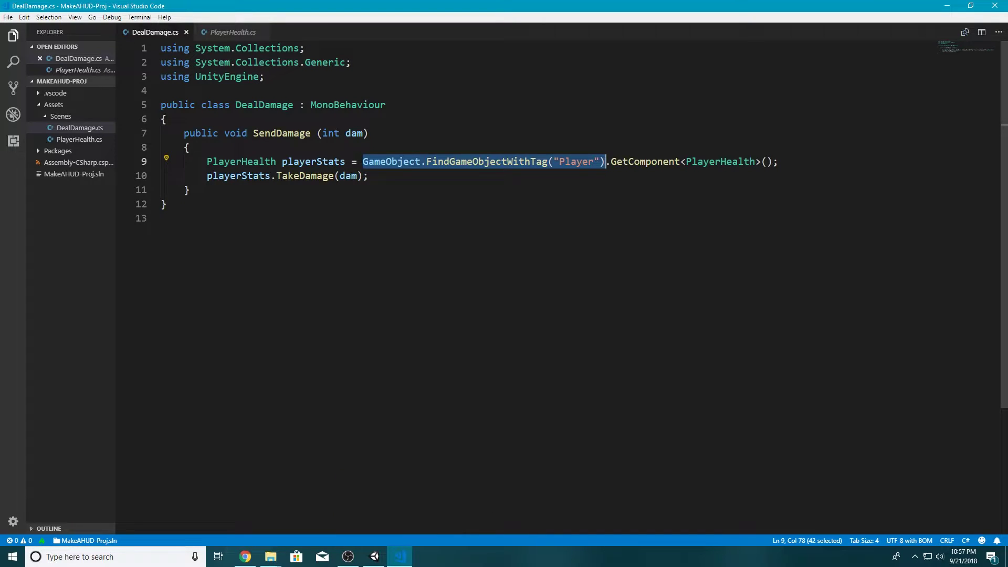
{"action": "left_click", "coordinate": [375, 556]}
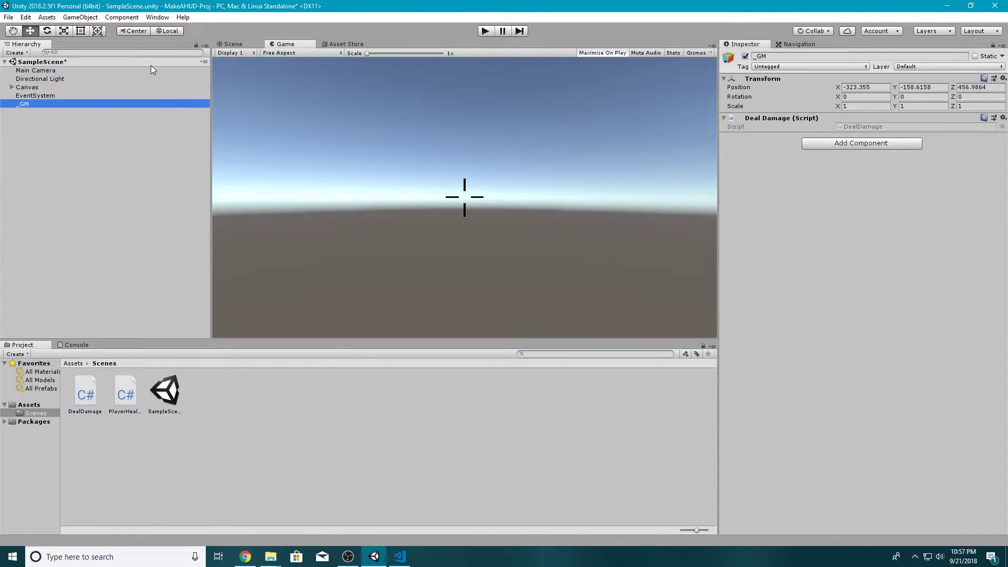
{"action": "left_click", "coordinate": [149, 70]}
{"action": "left_click", "coordinate": [810, 66]}
- Tag Main Camera as Player, edit its Health value, and add a UI Button to the canvas
{"action": "left_click", "coordinate": [770, 140]}
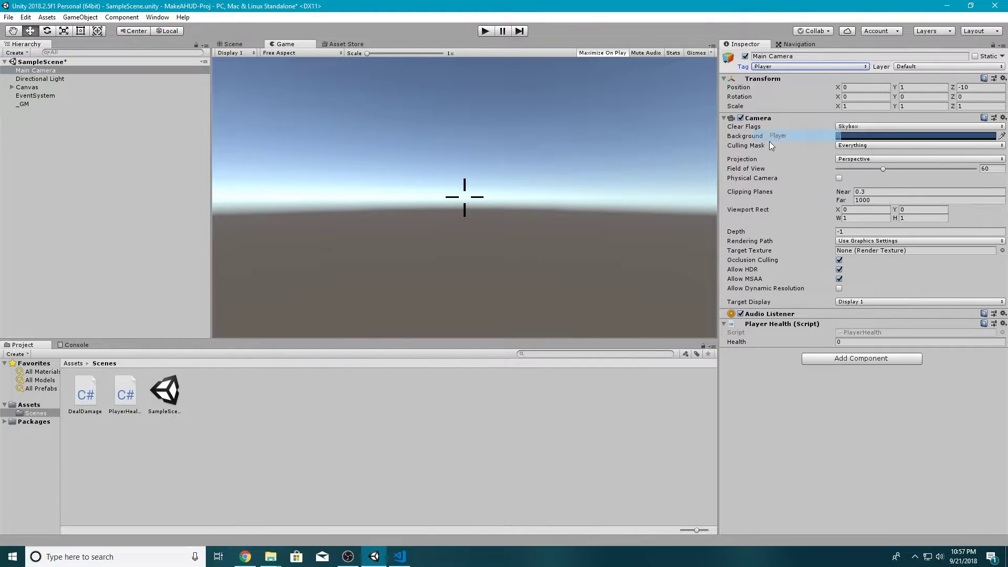
{"action": "left_click", "coordinate": [862, 342]}
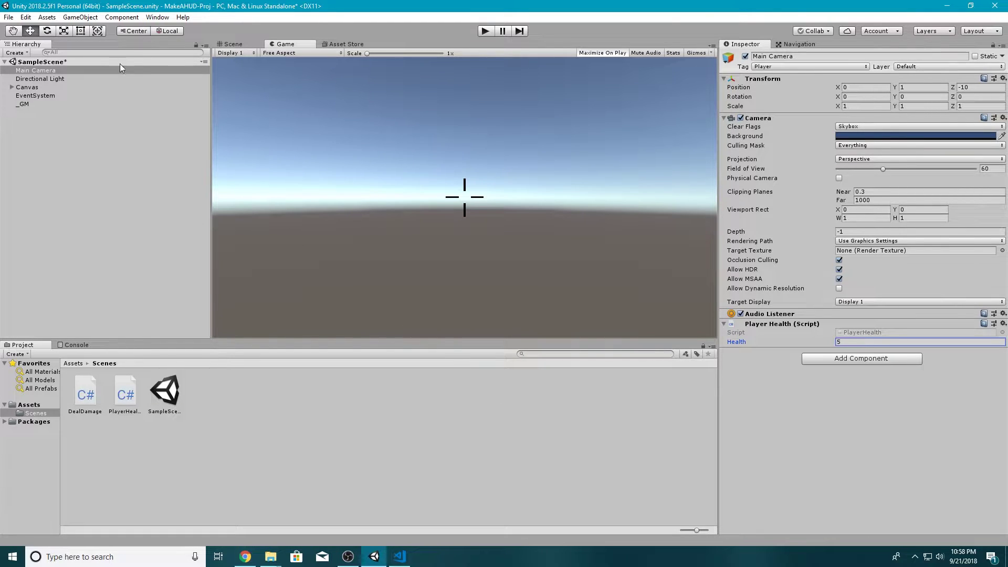
{"action": "left_click", "coordinate": [80, 17]}
{"action": "mouse_move", "coordinate": [116, 125]}
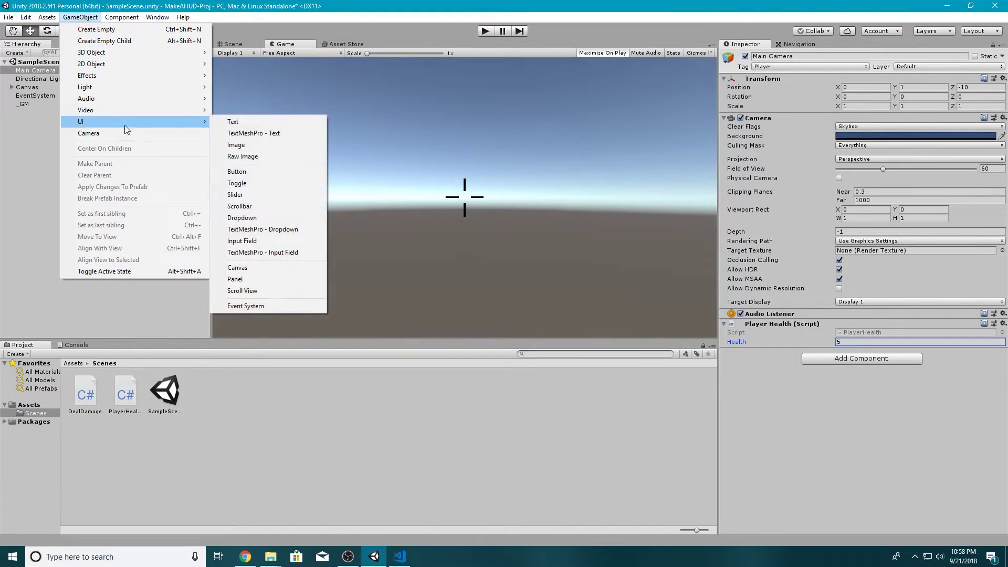
{"action": "left_click", "coordinate": [237, 171]}
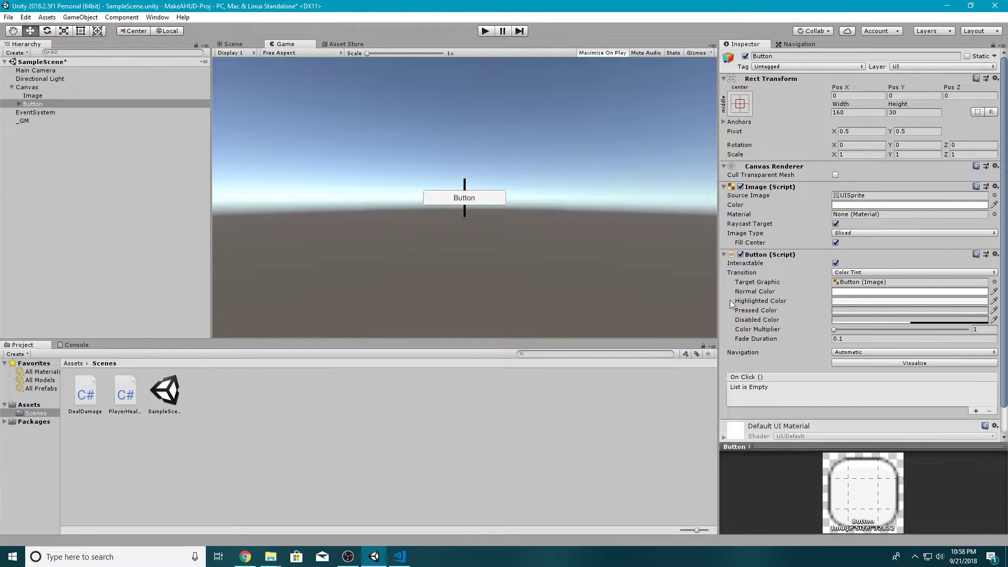
- Anchor the button bottom-left, label it 'Take damage', and add an empty On Click entry
{"action": "left_click", "coordinate": [739, 104]}
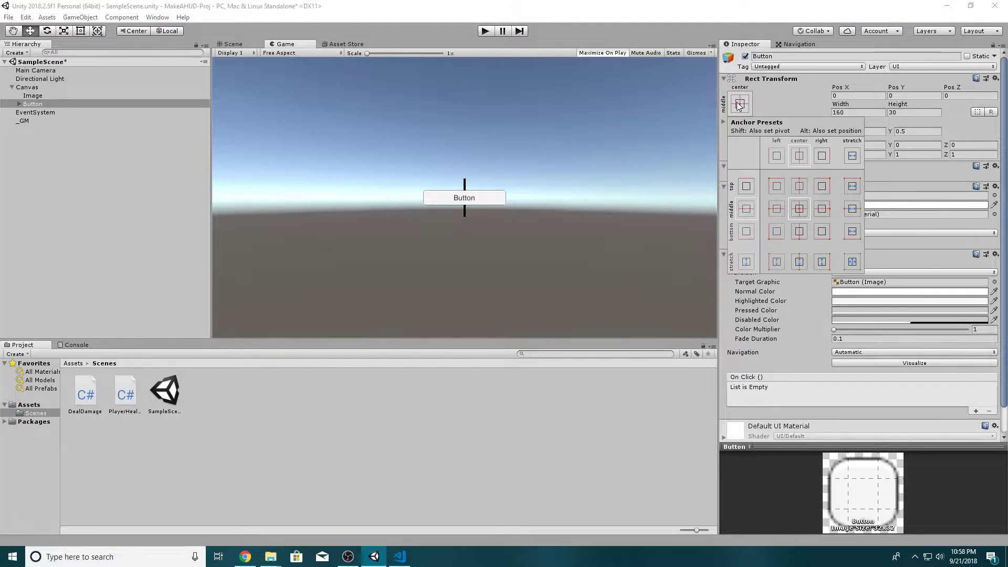
{"action": "left_click", "coordinate": [774, 235], "text": "alt+shift"}
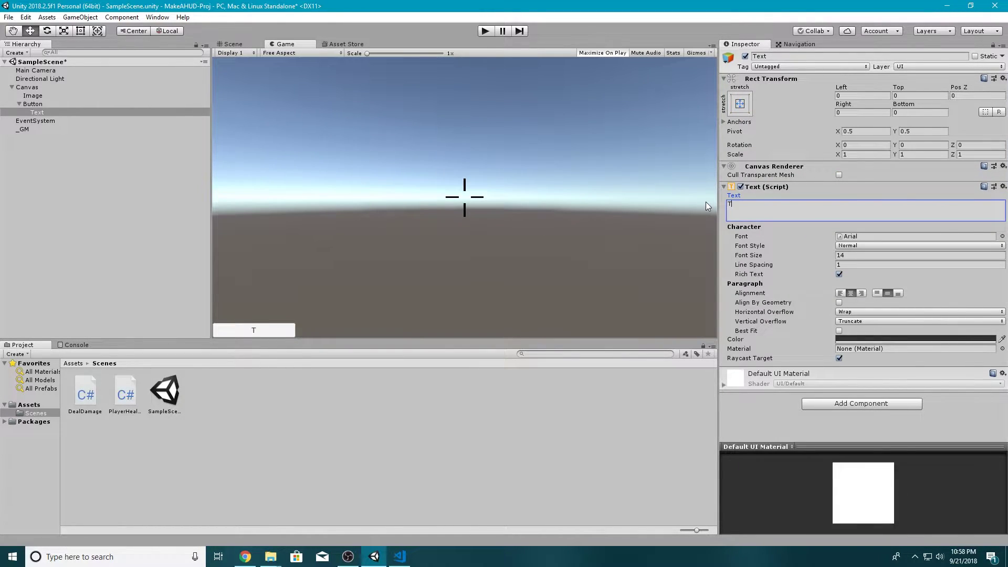
{"action": "type", "text": "ake damage"}
{"action": "left_click", "coordinate": [760, 414]}
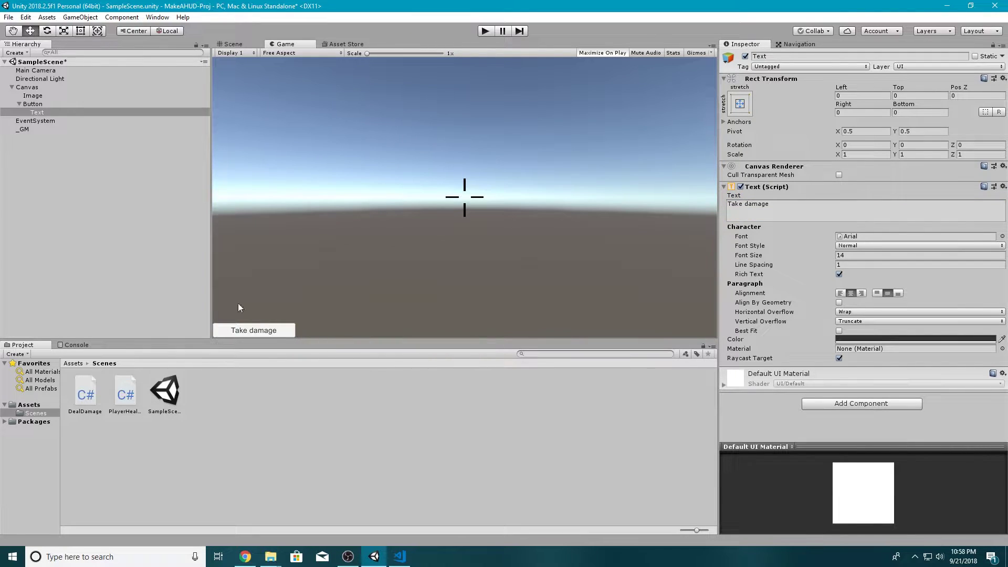
{"action": "left_click", "coordinate": [35, 104]}
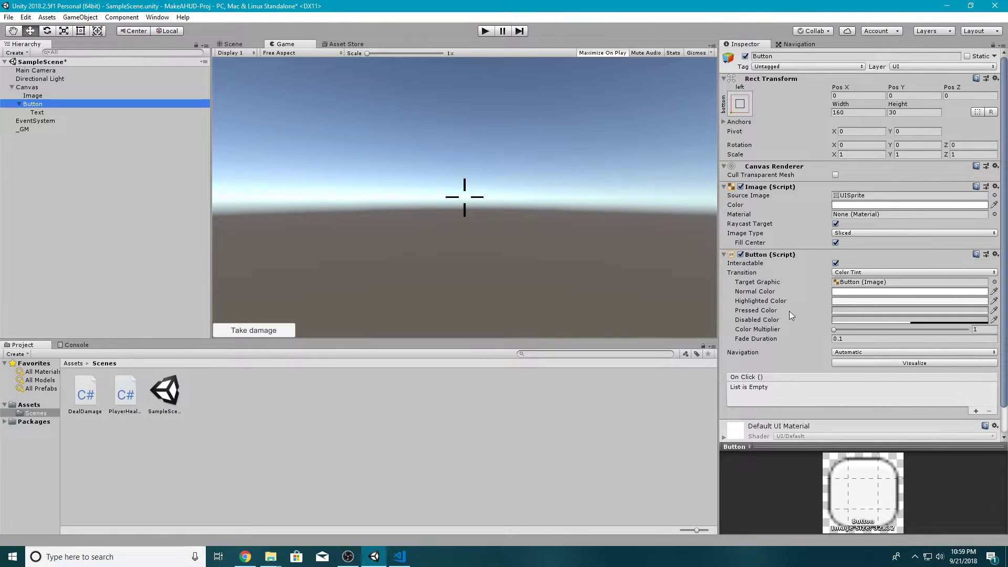
{"action": "left_click", "coordinate": [975, 411]}
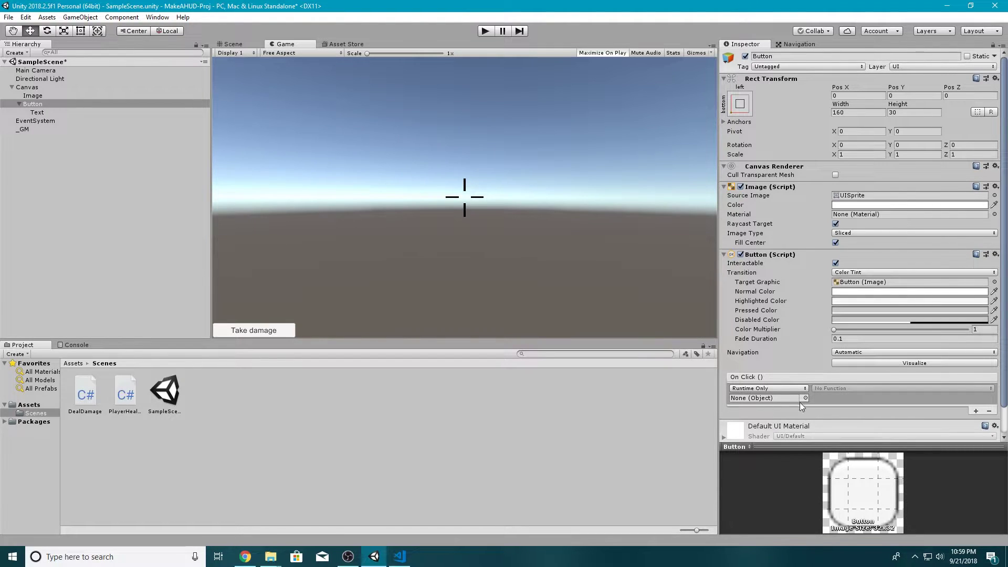
- Set the On Click entry to Editor And Runtime with _GM as its target object
{"action": "left_click", "coordinate": [777, 389]}
{"action": "left_click", "coordinate": [773, 410]}
{"action": "left_click", "coordinate": [805, 398]}
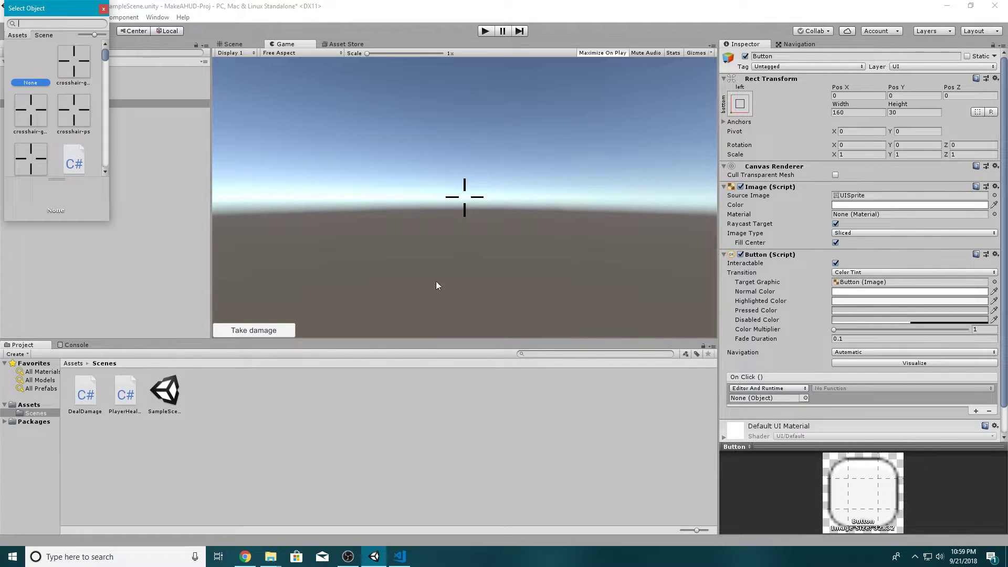
{"action": "left_click", "coordinate": [43, 35]}
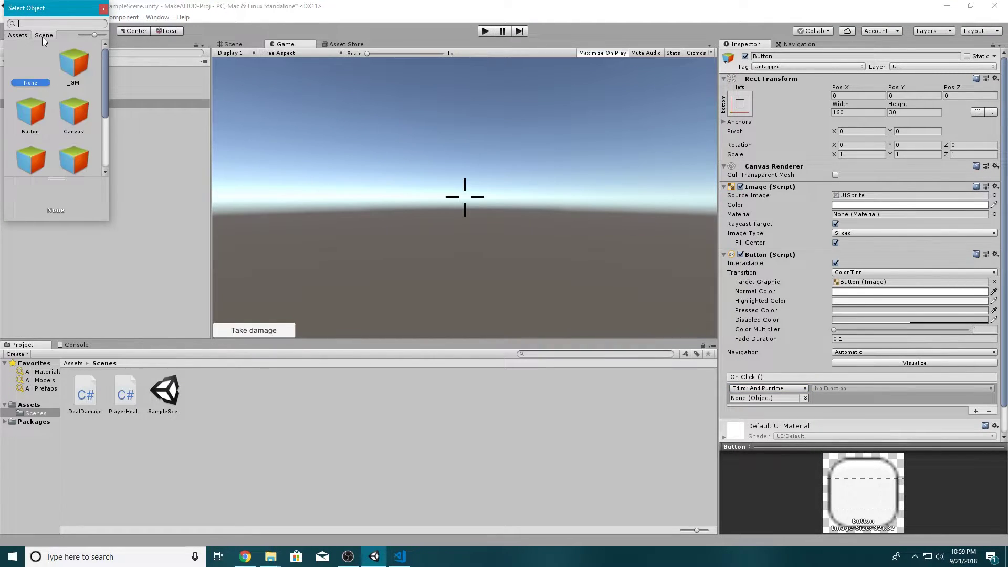
{"action": "double_click", "coordinate": [62, 57]}
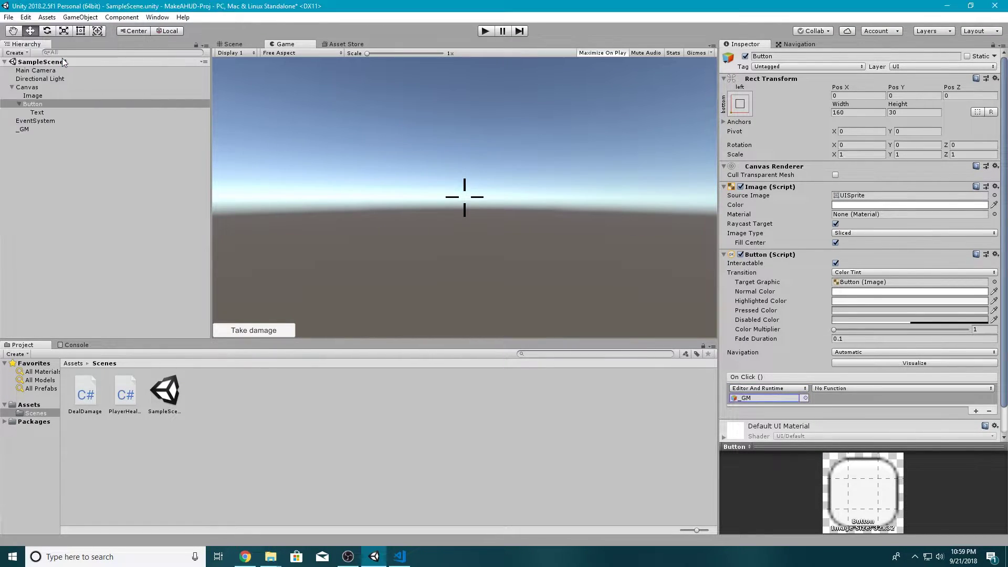
- Choose DealDamage.SendDamage (int) with an argument of 1 and enter Play mode
{"action": "left_click", "coordinate": [824, 389]}
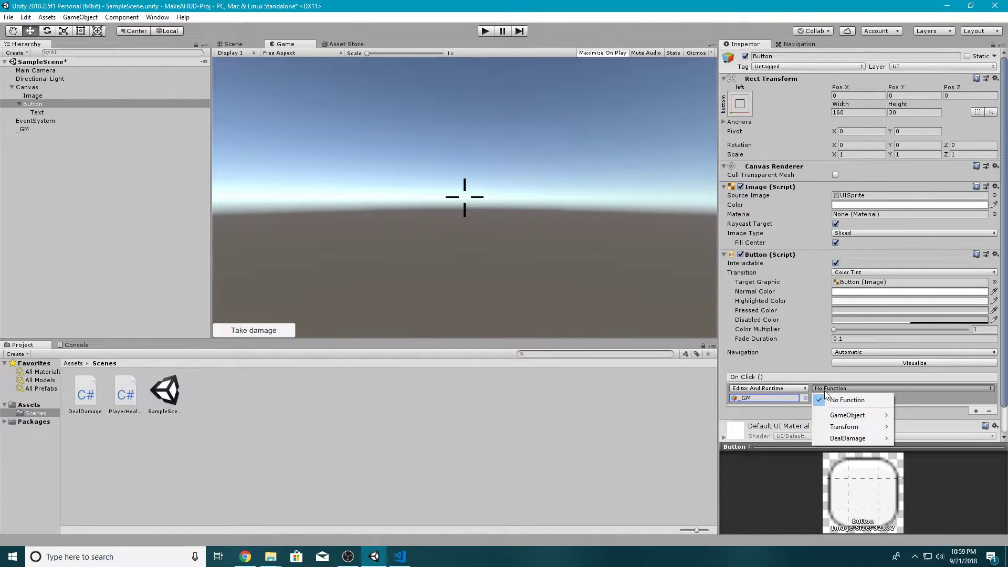
{"action": "mouse_move", "coordinate": [827, 438]}
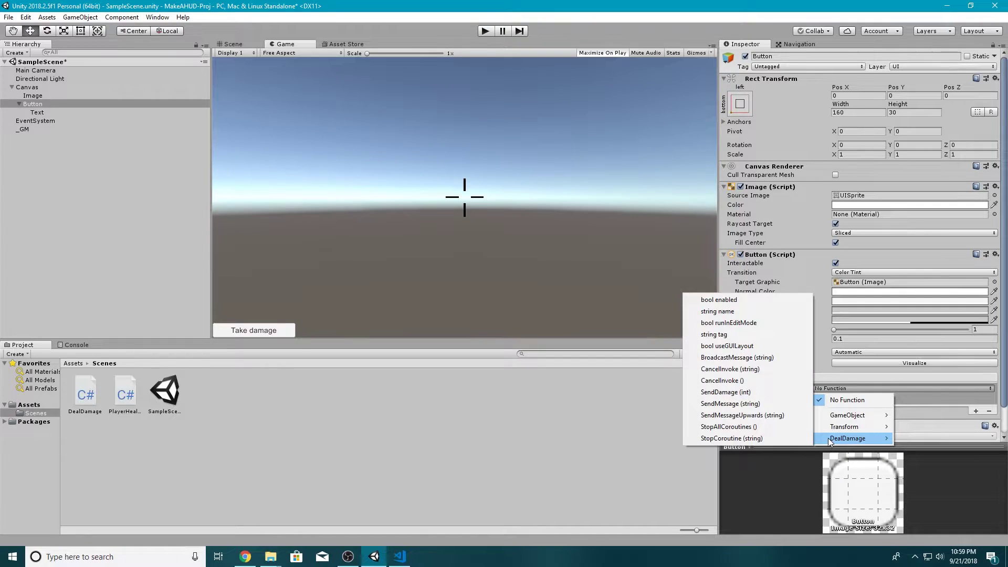
{"action": "left_click", "coordinate": [757, 391]}
{"action": "left_click", "coordinate": [841, 398]}
{"action": "type", "text": "1"}
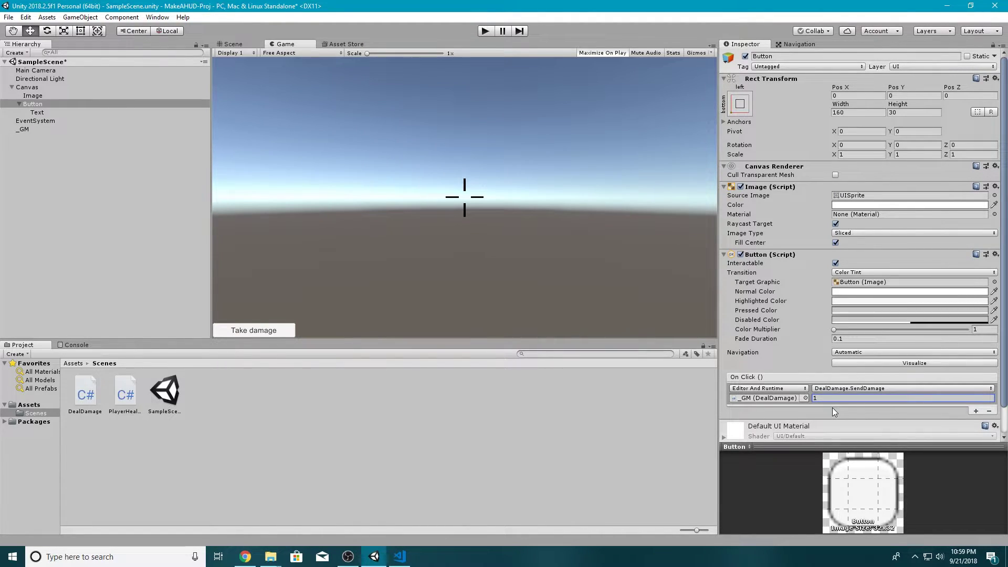
{"action": "left_click", "coordinate": [483, 32]}
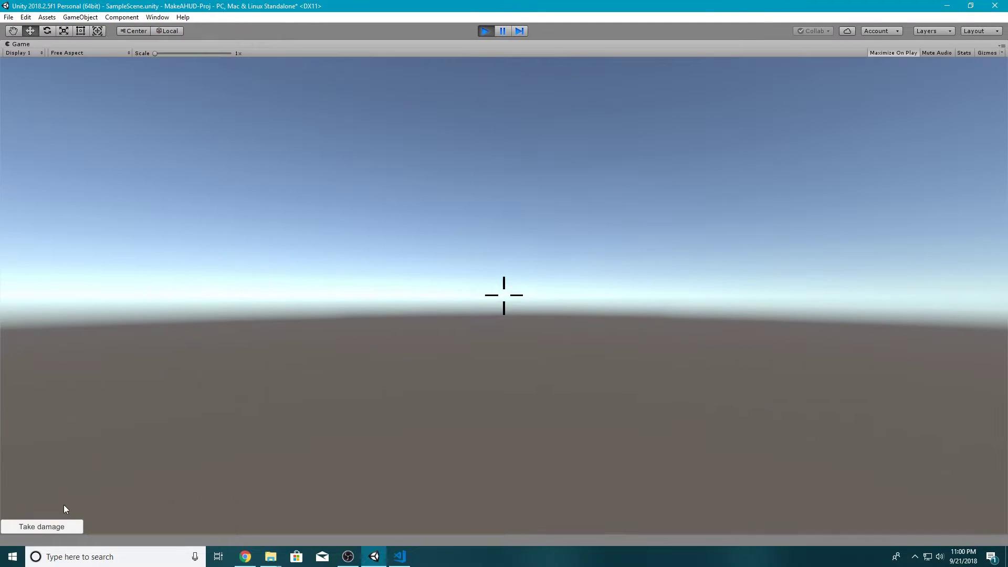
- Press Take damage four times until the log shows Health = 1, then stop Play mode
{"action": "left_click", "coordinate": [33, 527]}
{"action": "left_click", "coordinate": [53, 528]}
{"action": "left_click", "coordinate": [53, 527]}
{"action": "left_click", "coordinate": [53, 526]}
{"action": "key", "text": "ctrl+p"}
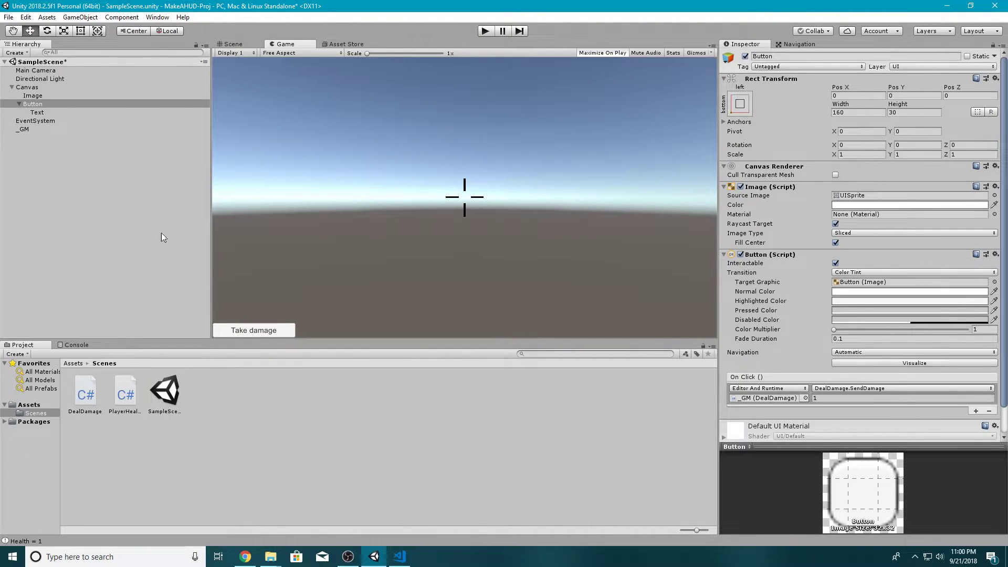
{"action": "left_click", "coordinate": [78, 17]}
- Add a UI Slider and anchor it to the top centre
{"action": "mouse_move", "coordinate": [92, 122]}
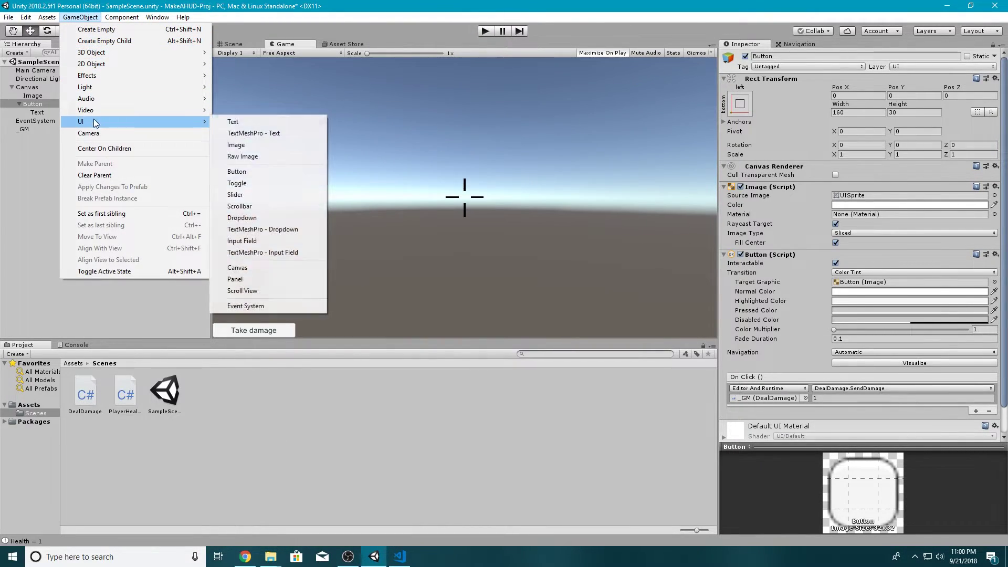
{"action": "left_click", "coordinate": [250, 193]}
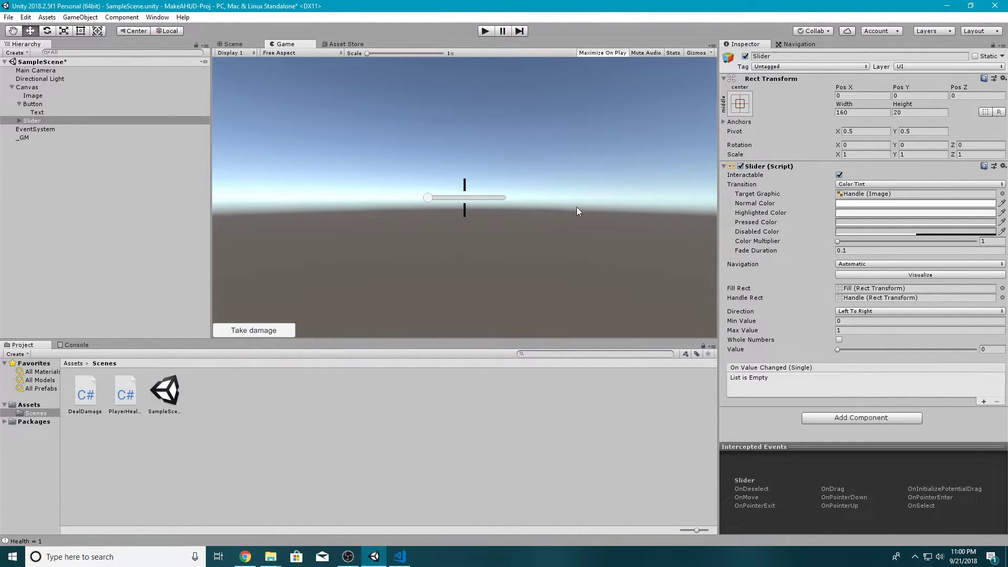
{"action": "left_click", "coordinate": [741, 103]}
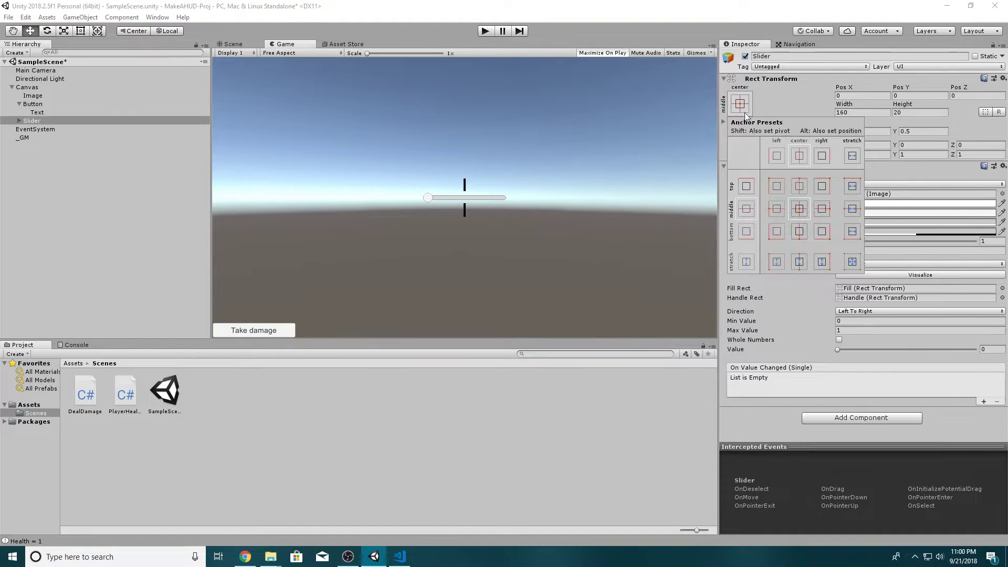
{"action": "left_click", "coordinate": [798, 186], "text": "alt+shift"}
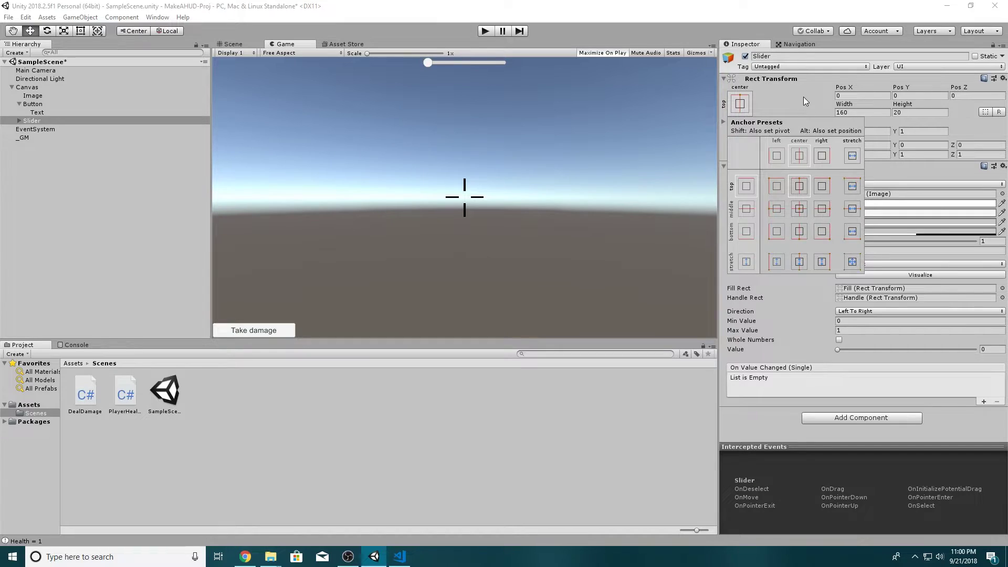
- Give the slider Pos Y -20, width 300 and height 50, then expand it in the Hierarchy
{"action": "left_click", "coordinate": [917, 98]}
{"action": "type", "text": "-20"}
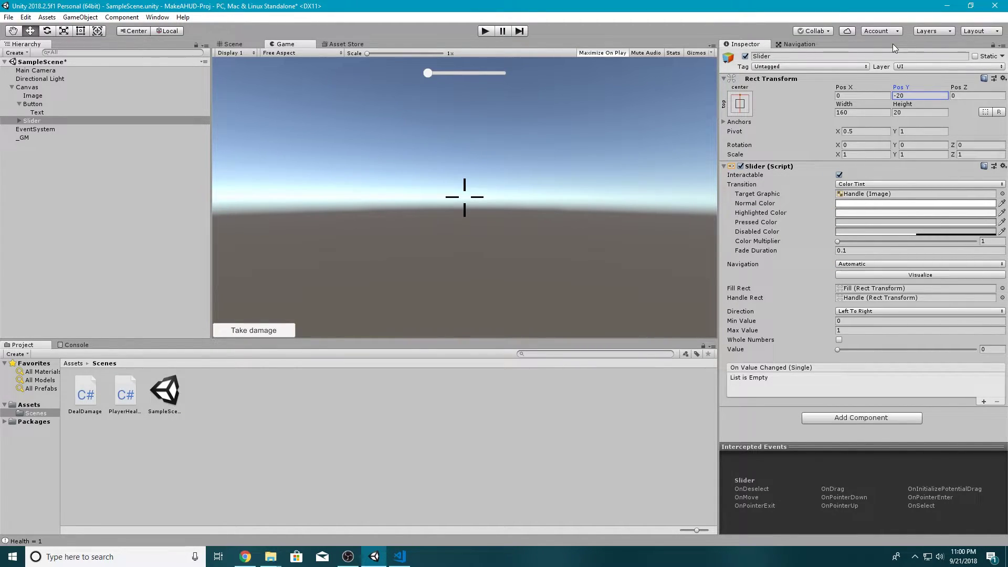
{"action": "left_click", "coordinate": [836, 113]}
{"action": "type", "text": "300"}
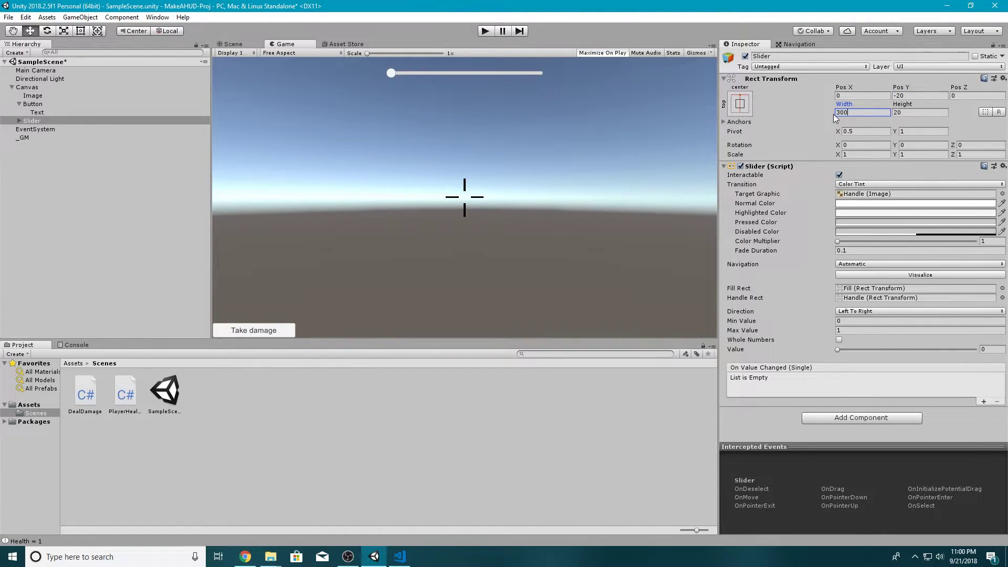
{"action": "key", "text": "Tab"}
{"action": "type", "text": "50"}
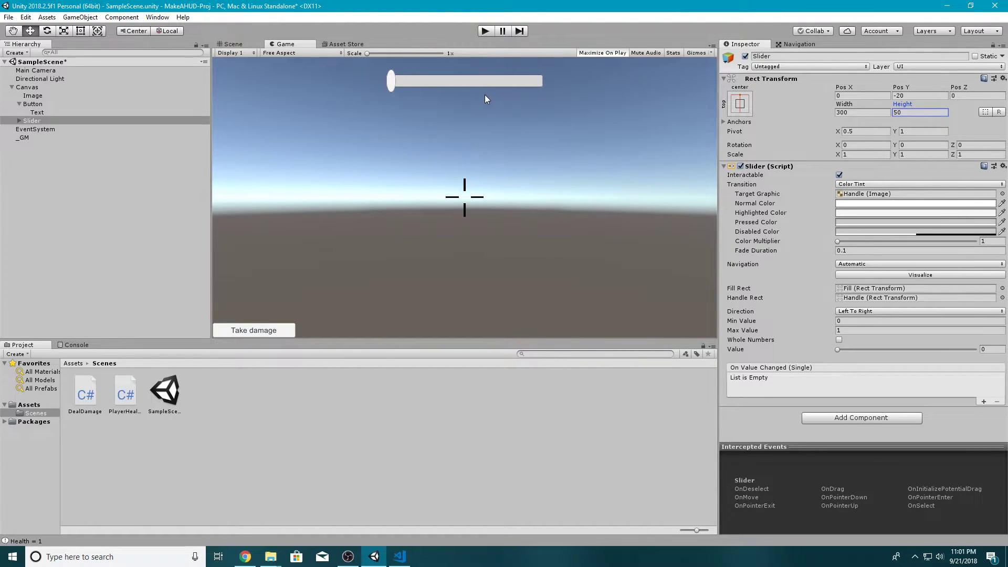
{"action": "left_click", "coordinate": [20, 122]}
{"action": "left_click", "coordinate": [19, 122]}
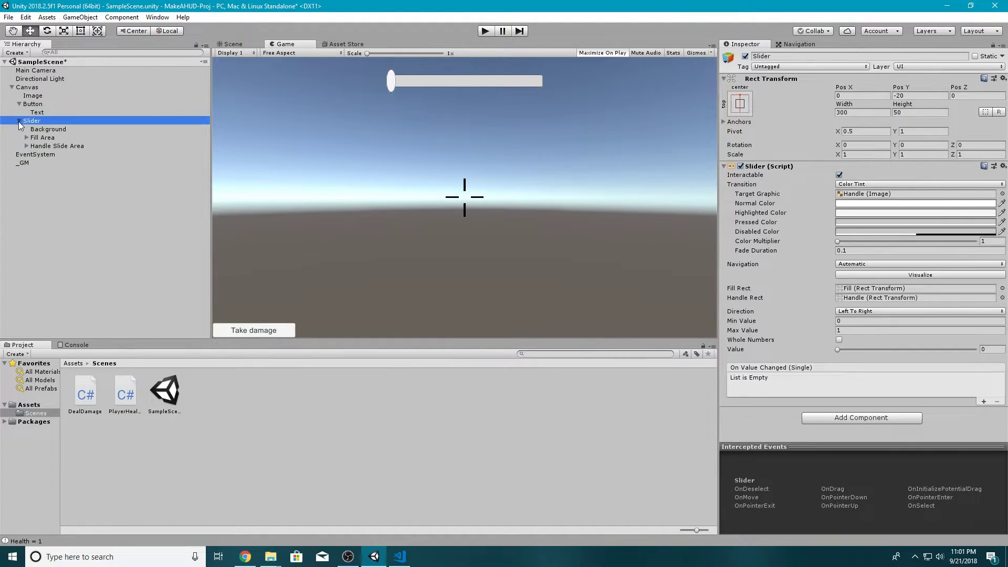
- Delete the slider's Handle Slide Area child
{"action": "left_click", "coordinate": [42, 147]}
{"action": "right_click", "coordinate": [41, 147]}
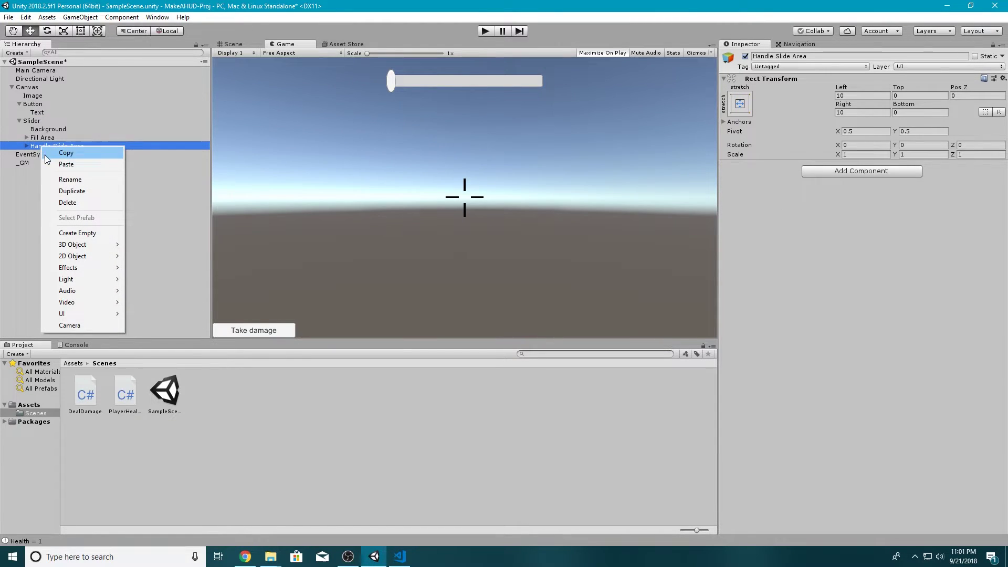
{"action": "left_click", "coordinate": [67, 203]}
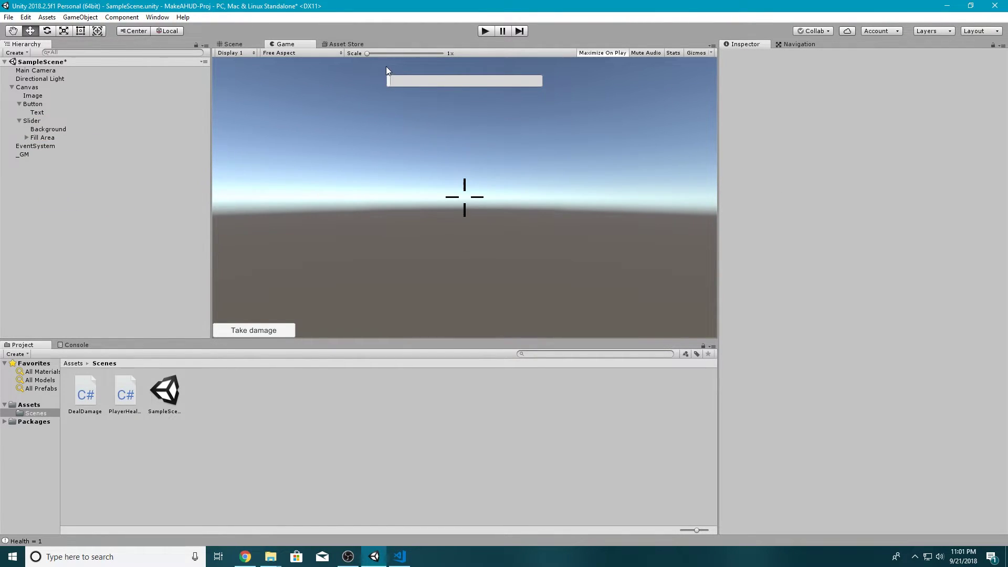
{"action": "left_click", "coordinate": [78, 121]}
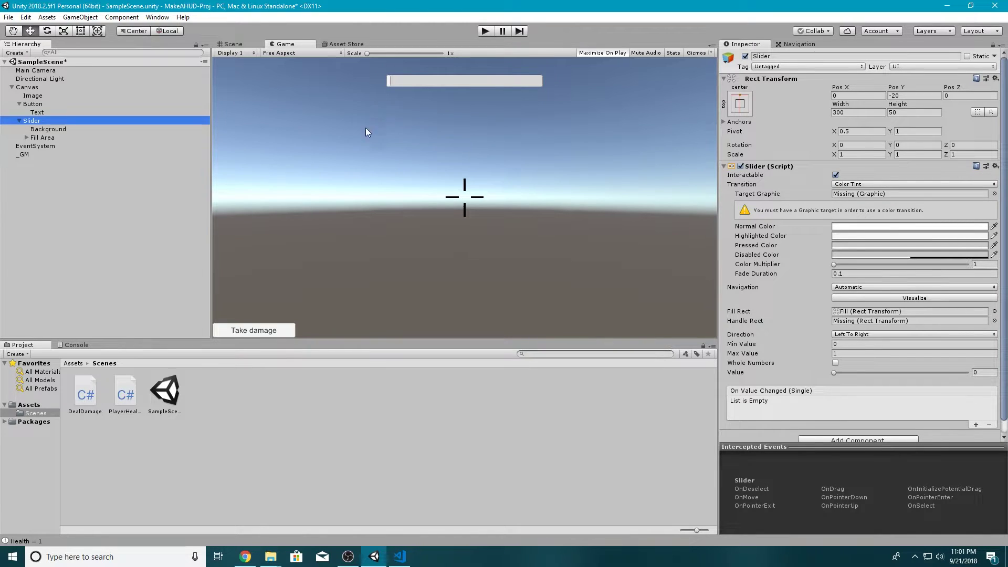
- Test dragging the bar in Play mode, then untick Interactable on the Slider
{"action": "left_click", "coordinate": [484, 31]}
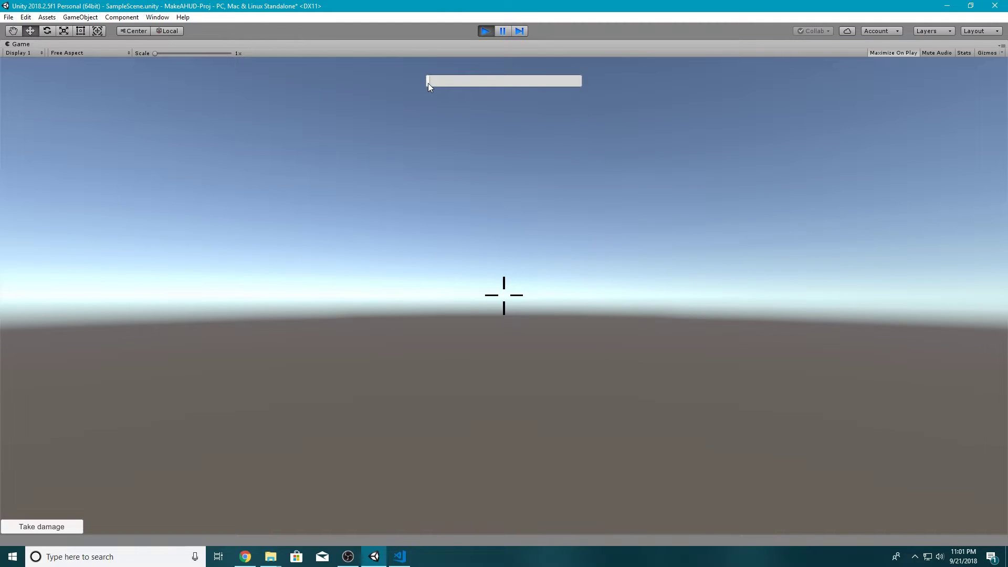
{"action": "left_click_drag", "start_coordinate": [429, 83], "coordinate": [582, 87]}
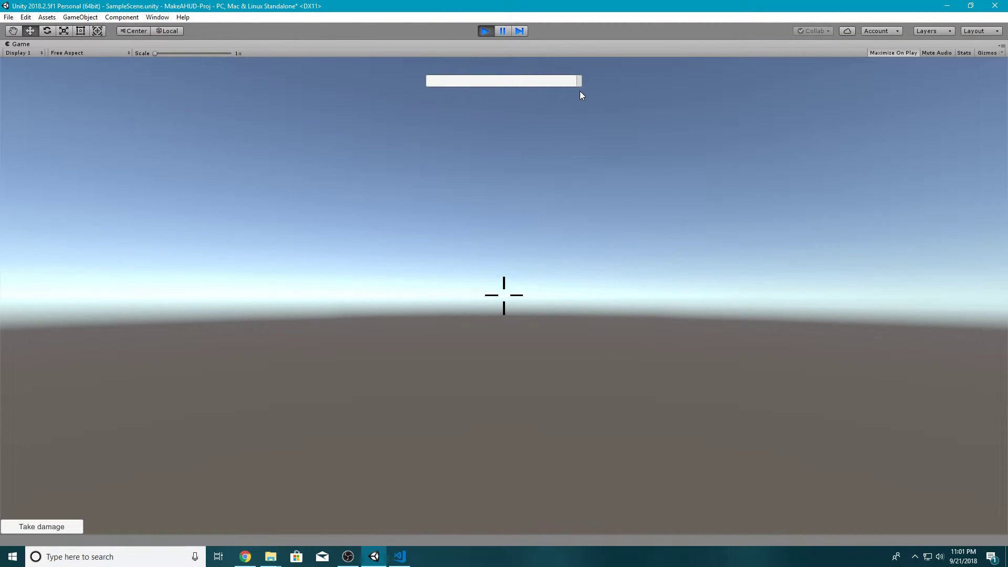
{"action": "mouse_move", "coordinate": [561, 84]}
{"action": "left_mouse_down"}
{"action": "mouse_move", "coordinate": [475, 81]}
{"action": "mouse_move", "coordinate": [549, 87]}
{"action": "mouse_move", "coordinate": [537, 92]}
{"action": "mouse_move", "coordinate": [430, 83]}
{"action": "mouse_move", "coordinate": [580, 84]}
{"action": "left_mouse_up"}
{"action": "key", "text": "ctrl+p"}
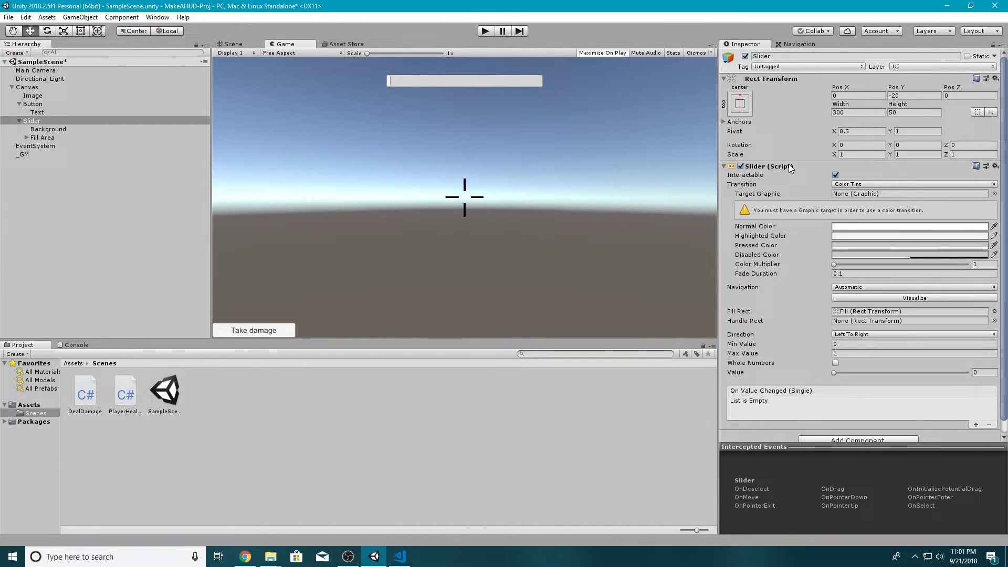
{"action": "left_click", "coordinate": [836, 174]}
- Check the slider's Min Value and the player's Health, then set the slider's Max Value to 5
{"action": "left_click", "coordinate": [844, 345]}
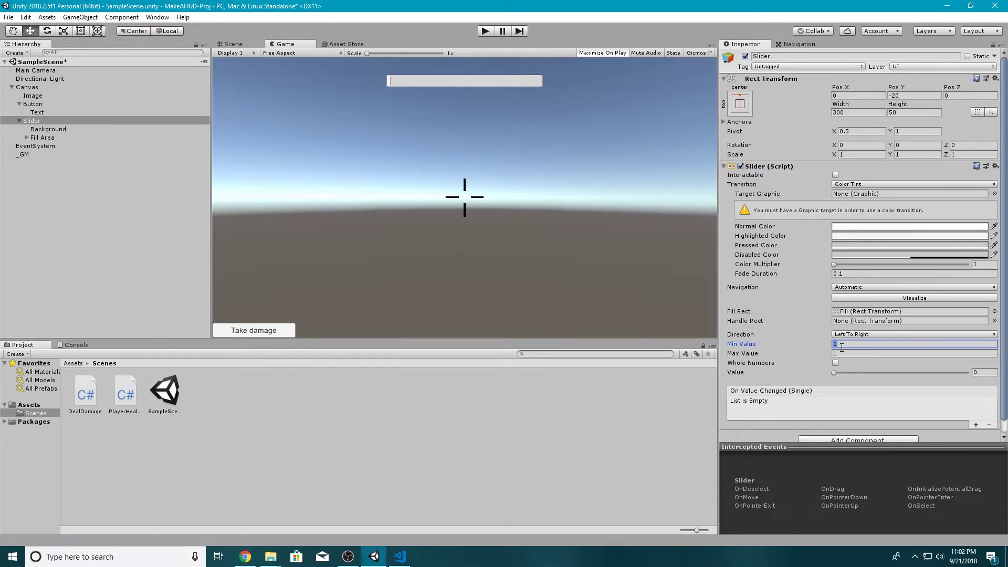
{"action": "key", "text": "shift+Tab"}
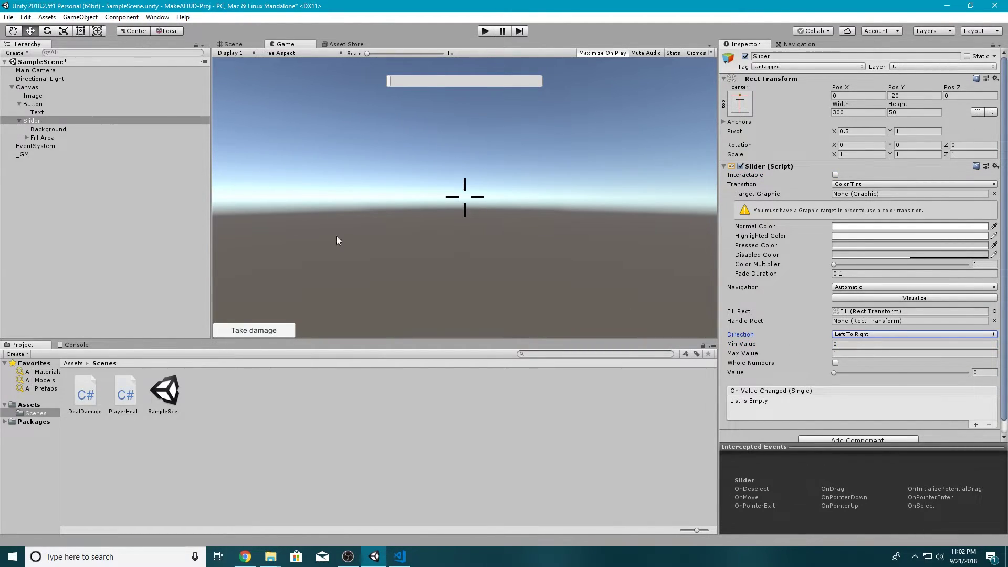
{"action": "left_click", "coordinate": [35, 71]}
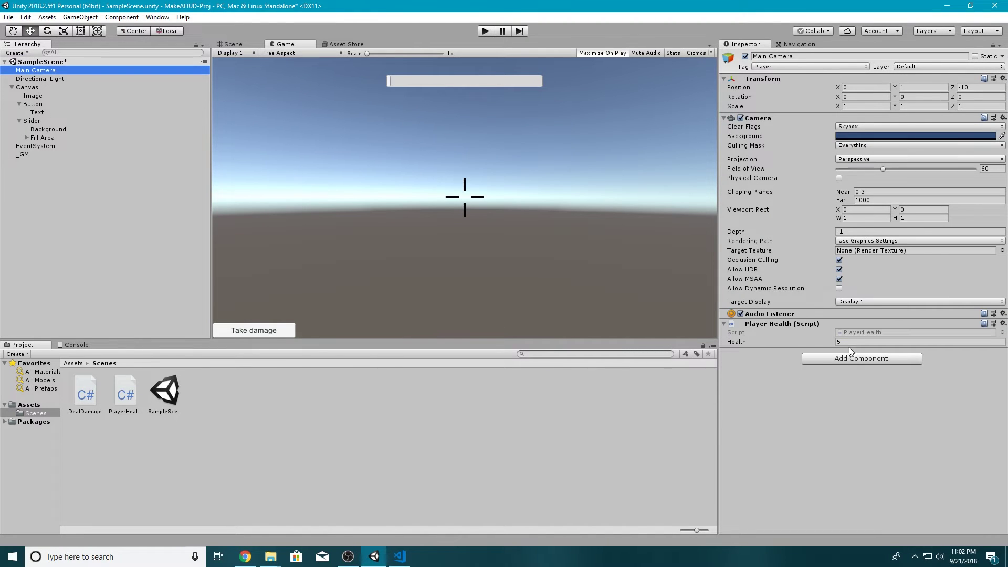
{"action": "left_click", "coordinate": [42, 122]}
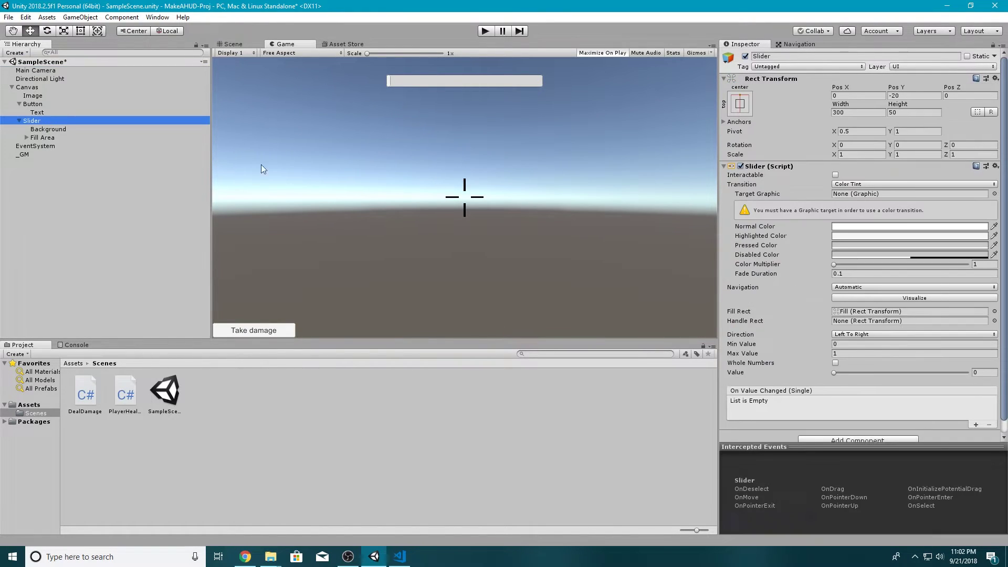
{"action": "left_click", "coordinate": [881, 353]}
{"action": "type", "text": "5"}
- Confirm SendDamage takes an int parameter and enable Whole Numbers on the slider
{"action": "left_click", "coordinate": [399, 556]}
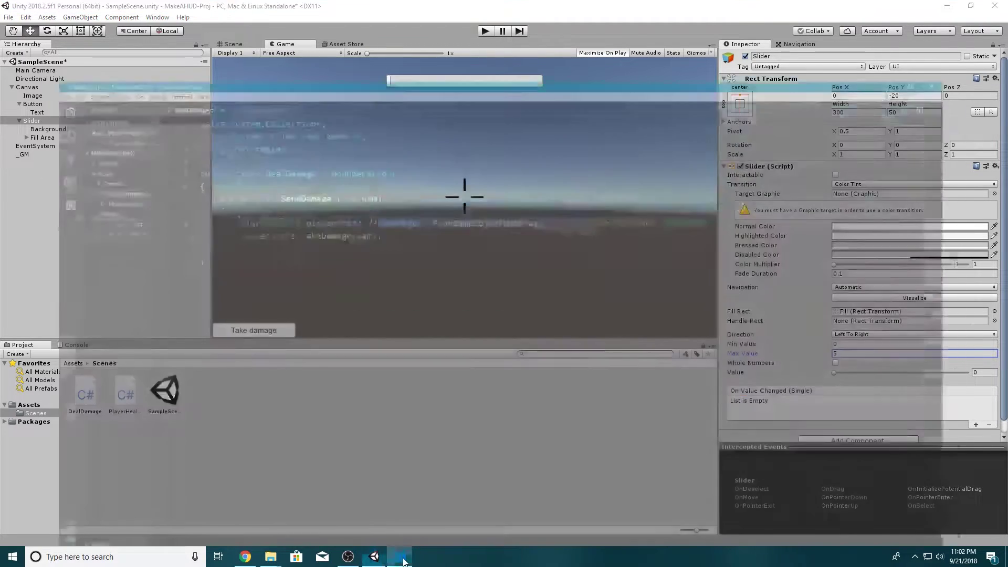
{"action": "left_click_drag", "start_coordinate": [322, 133], "coordinate": [362, 133]}
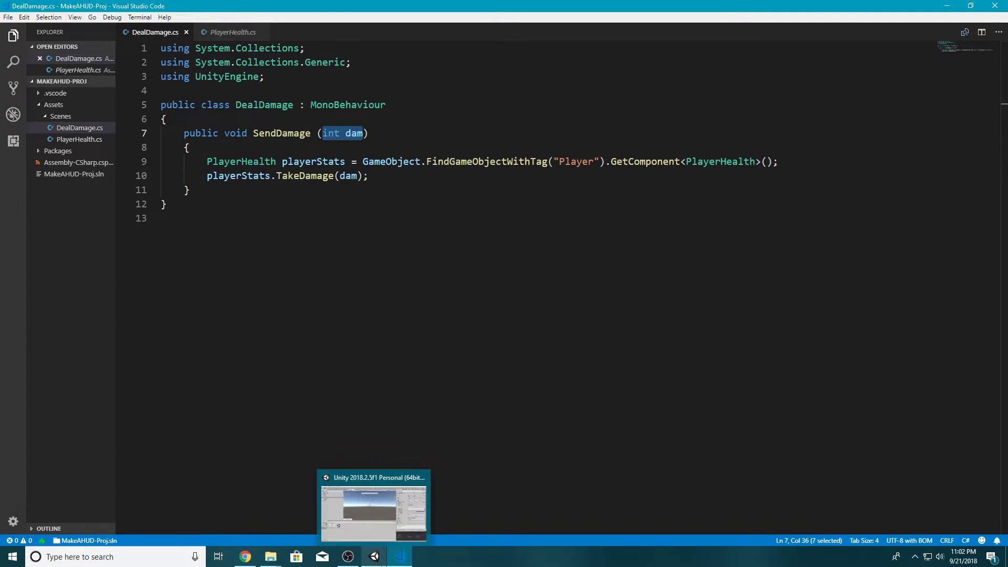
{"action": "left_click", "coordinate": [373, 556]}
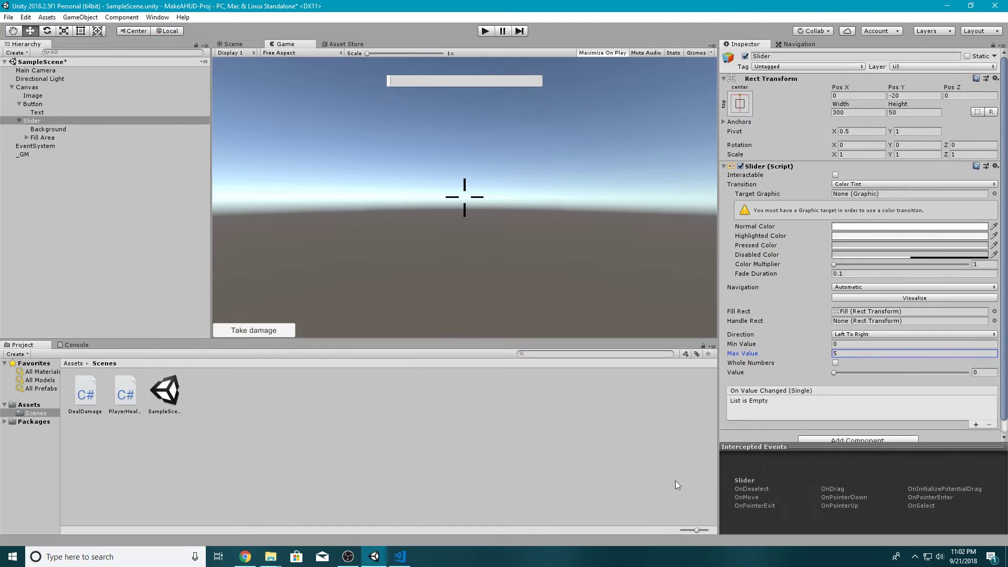
{"action": "left_click", "coordinate": [835, 363]}
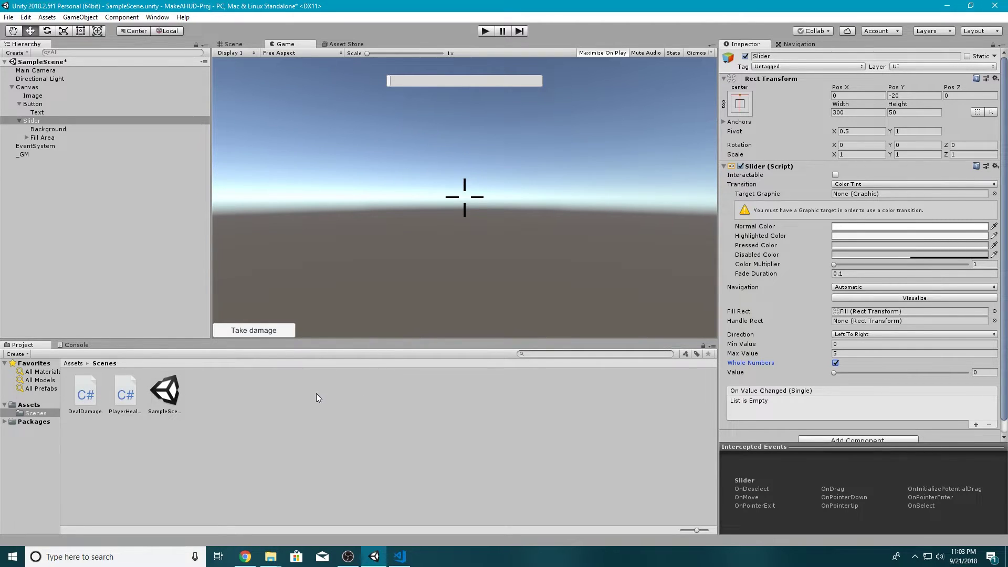
- Add a C# script called SimpleHealthBar from the Project panel and open it in Visual Studio Code
{"action": "left_click", "coordinate": [208, 440]}
{"action": "right_click", "coordinate": [217, 405]}
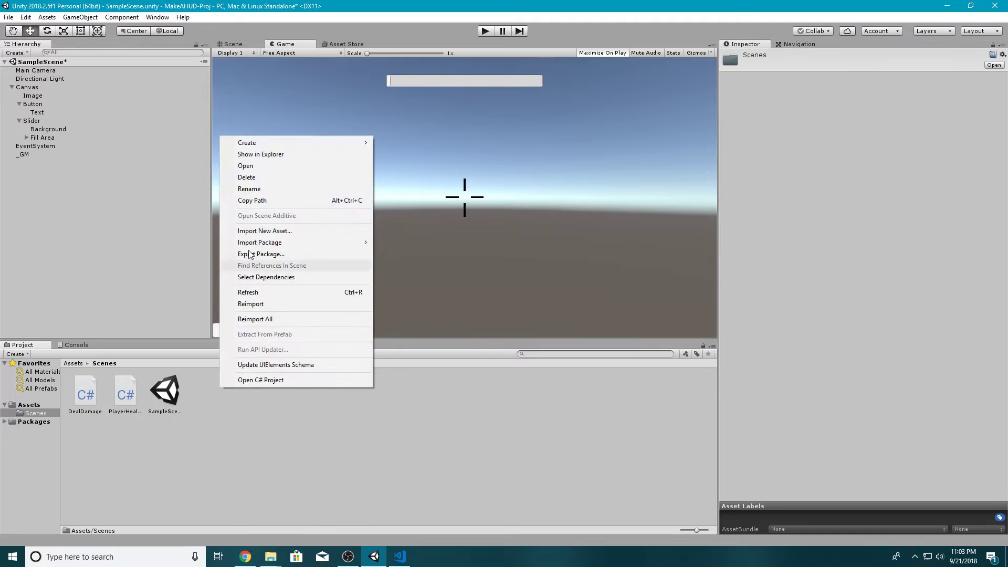
{"action": "mouse_move", "coordinate": [279, 142]}
{"action": "left_click", "coordinate": [424, 158]}
{"action": "type", "text": "SimpleHealthBar"}
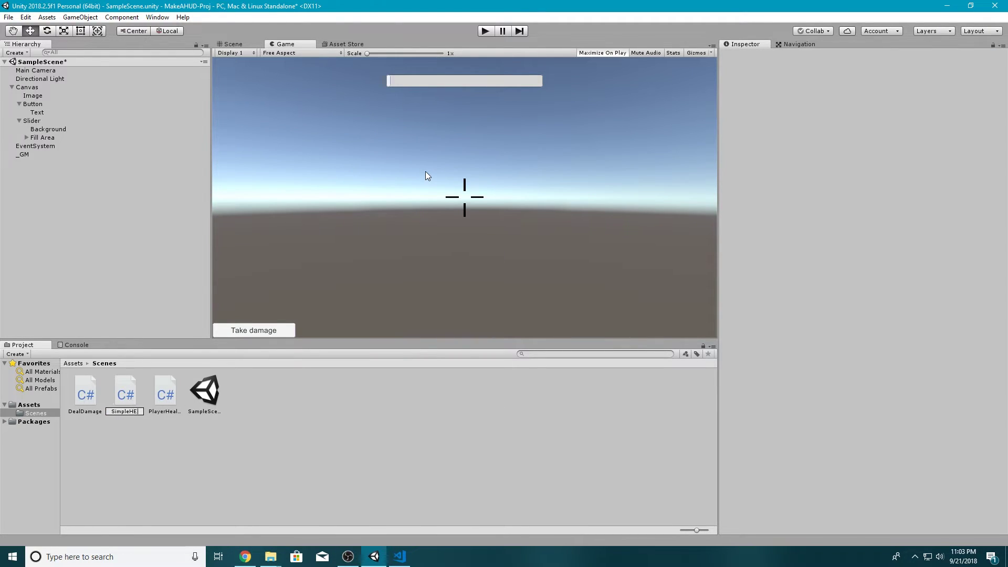
{"action": "key", "text": "Return"}
{"action": "double_click", "coordinate": [213, 399]}
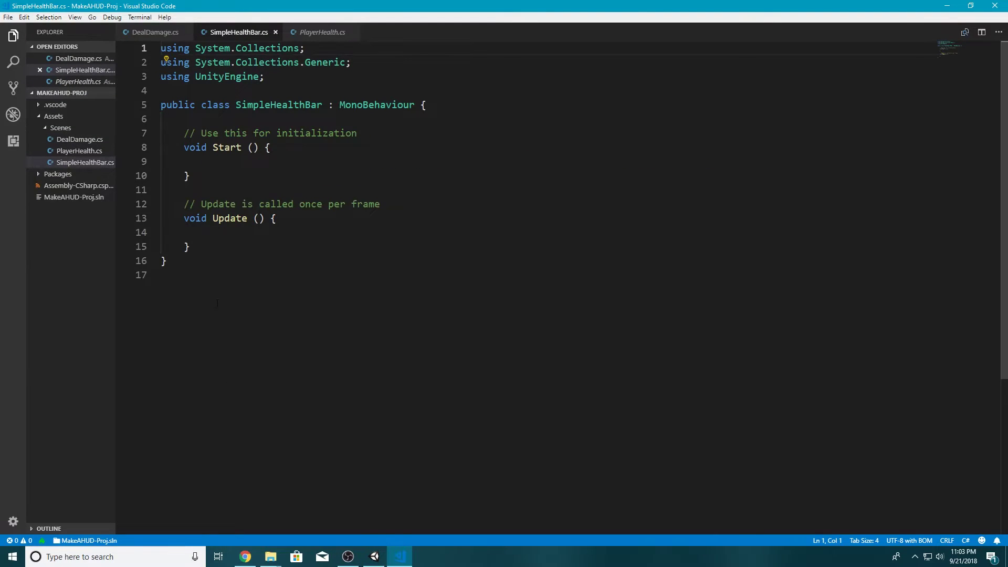
- Delete the template Start and Update methods and open an indented line in the class body
{"action": "left_click_drag", "start_coordinate": [190, 247], "coordinate": [186, 121]}
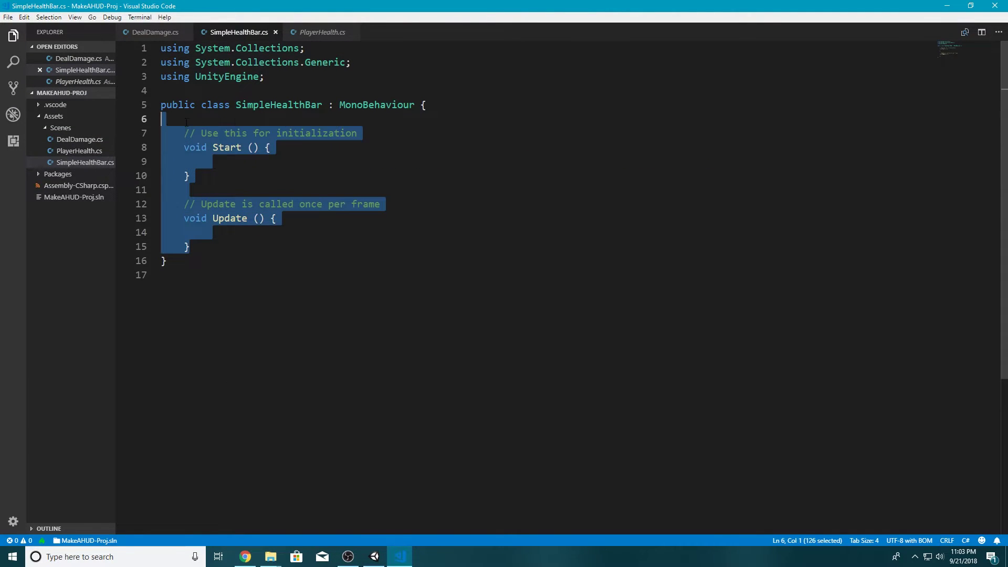
{"action": "key", "text": "BackSpace"}
{"action": "left_click", "coordinate": [421, 105]}
{"action": "key", "text": "Return"}
{"action": "key", "text": "Down"}
{"action": "key", "text": "Tab"}
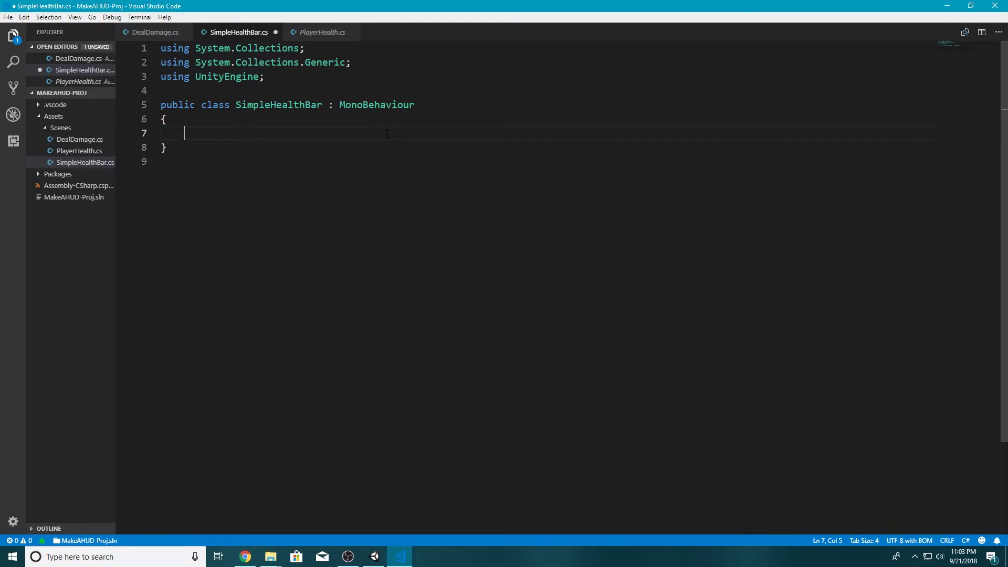
- Add 'using UnityEngine.UI;' on a new line below the UnityEngine import
{"action": "left_click", "coordinate": [298, 75]}
{"action": "key", "text": "Return"}
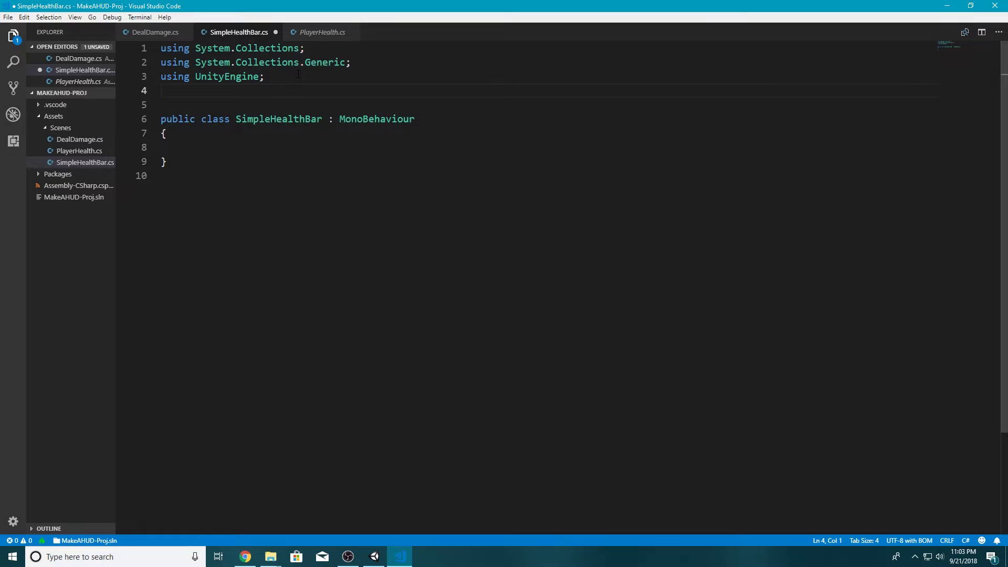
{"action": "type", "text": "using Unity"}
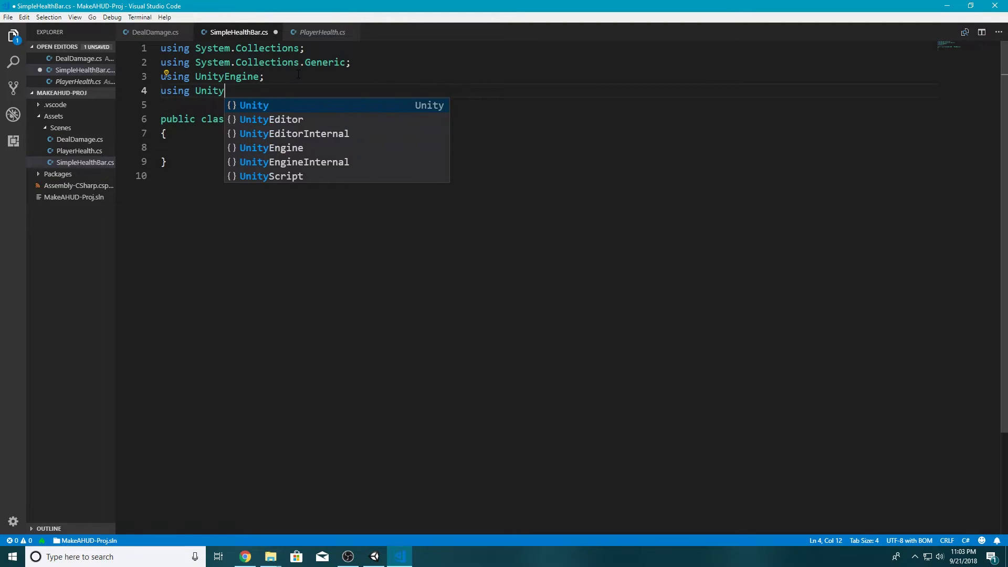
{"action": "type", "text": "Engine.UI;"}
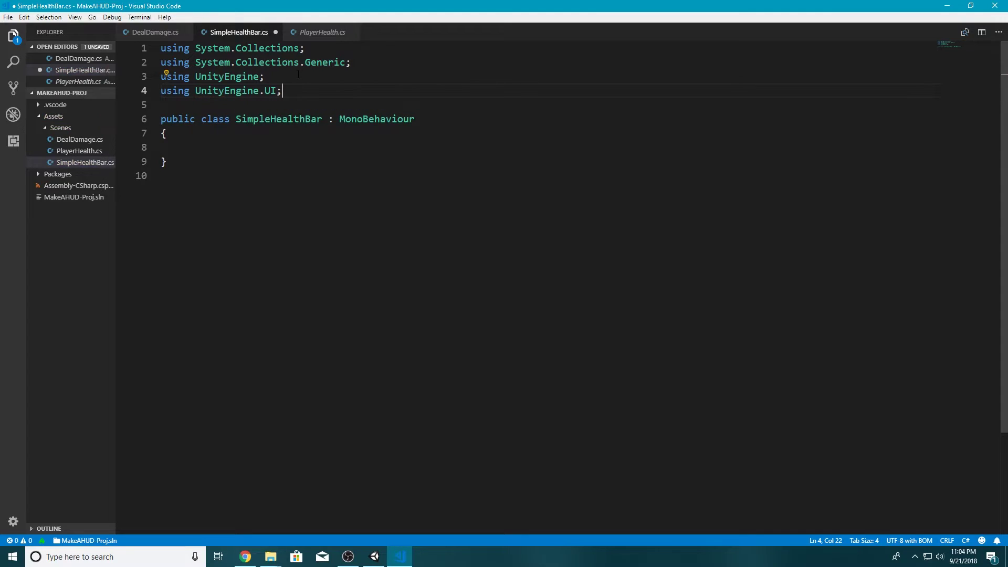
{"action": "left_click_drag", "start_coordinate": [283, 91], "coordinate": [261, 92]}
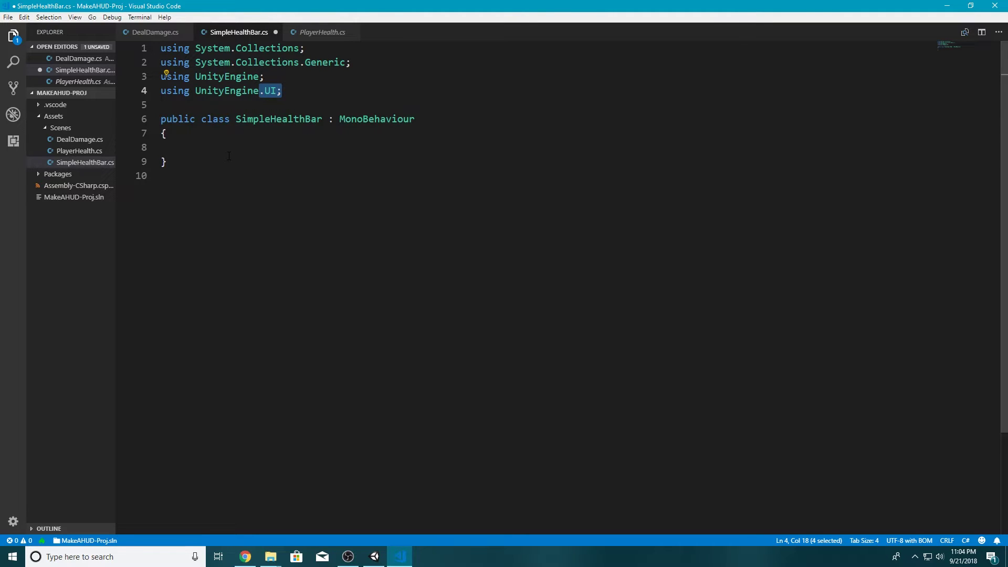
{"action": "key", "text": "shift+Home"}
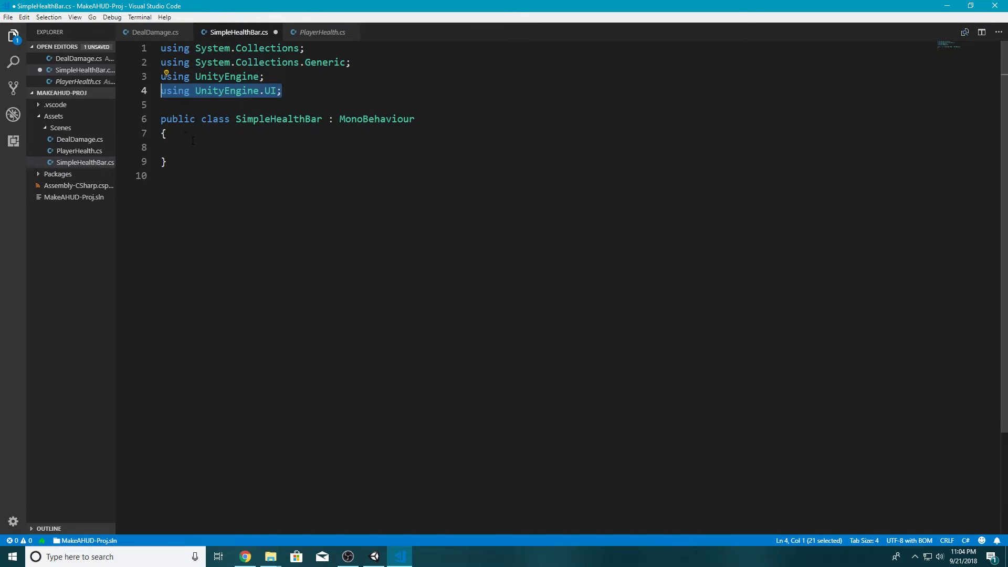
- Declare 'public Slider healthBar;' and 'PlayerHealth playerHealth;' fields, then begin a 'void Start ()' method
{"action": "left_click", "coordinate": [199, 149]}
{"action": "key", "text": "Tab"}
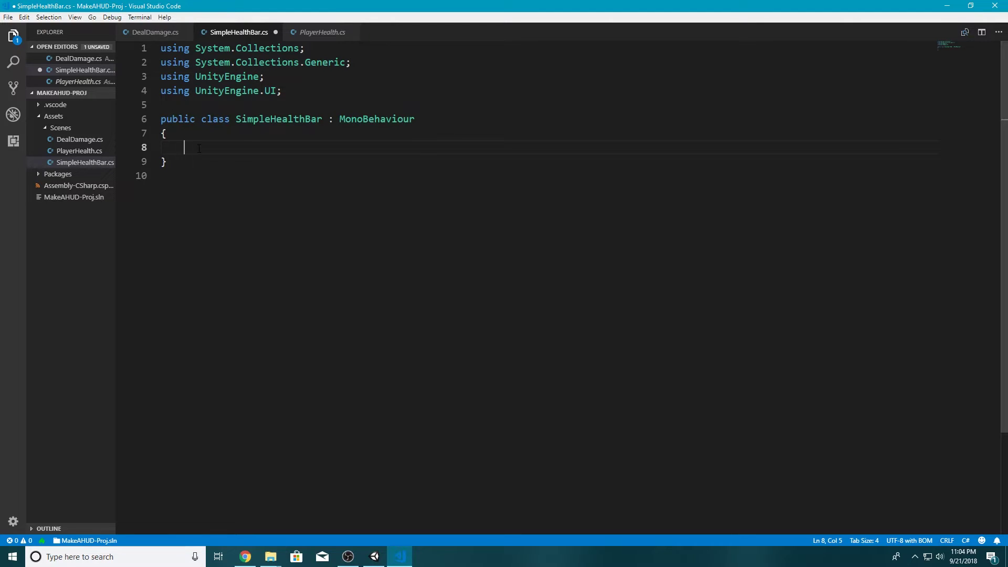
{"action": "type", "text": "public S"}
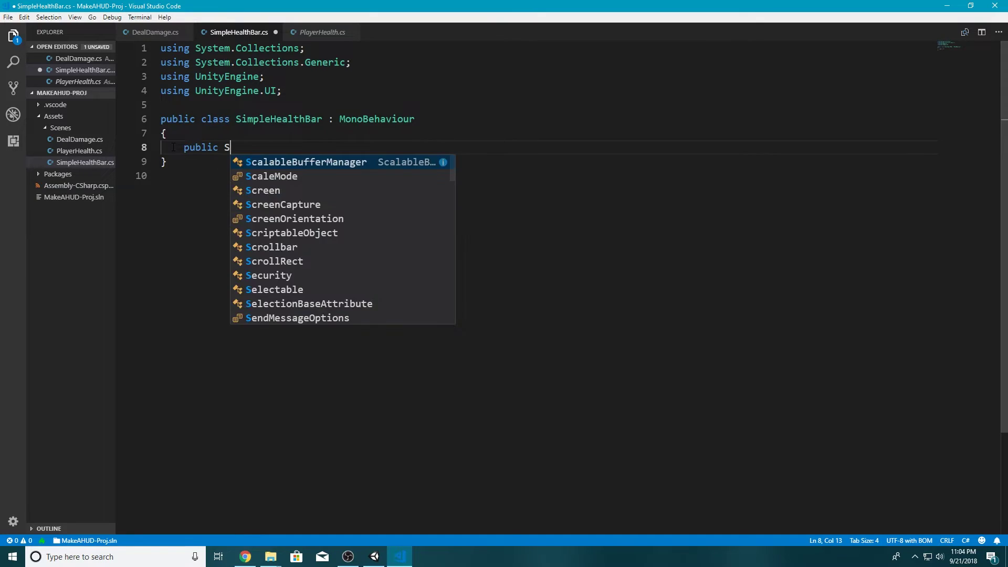
{"action": "type", "text": "lider healthBar;"}
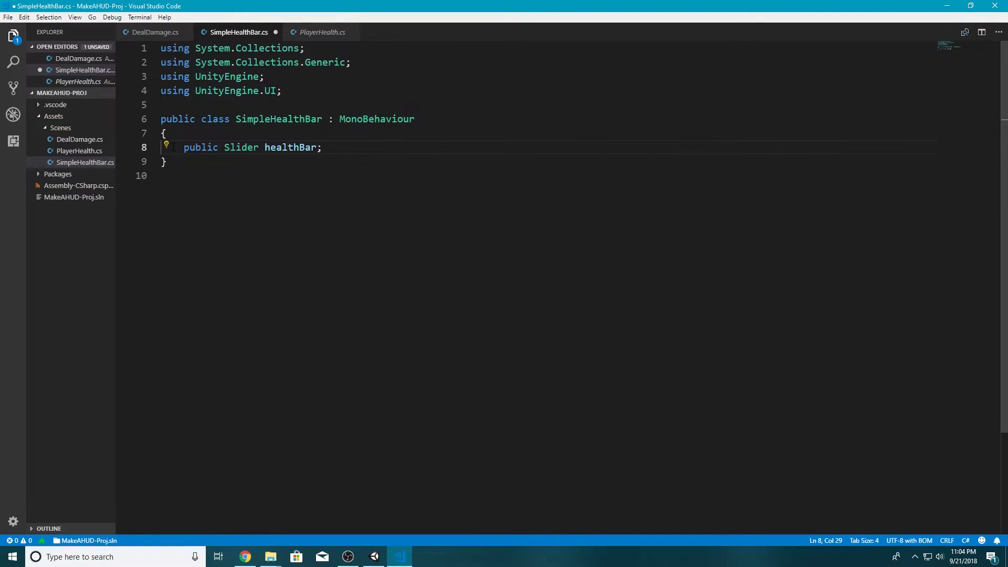
{"action": "key", "text": "Return"}
{"action": "type", "text": "Playe"}
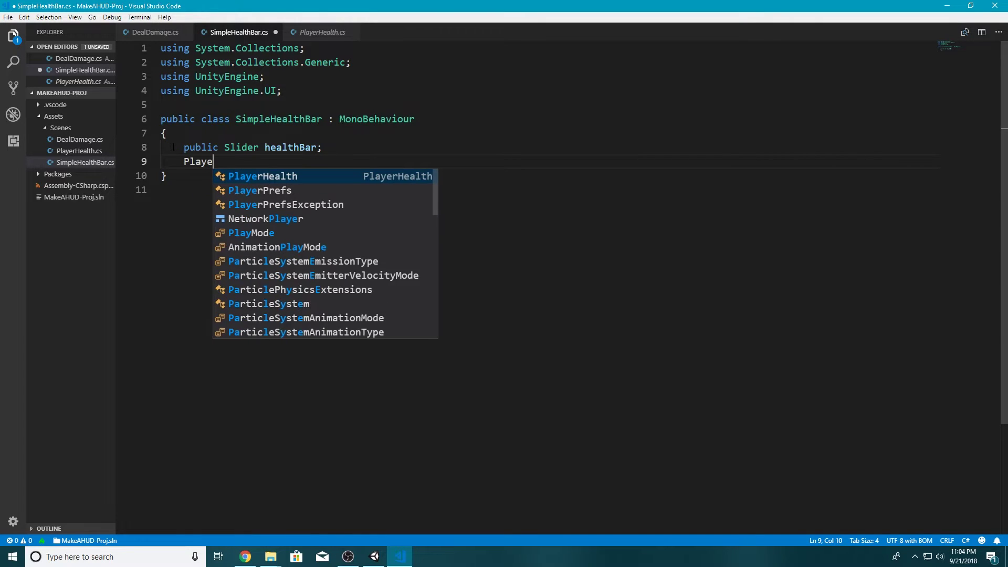
{"action": "type", "text": "rHealth playerHe"}
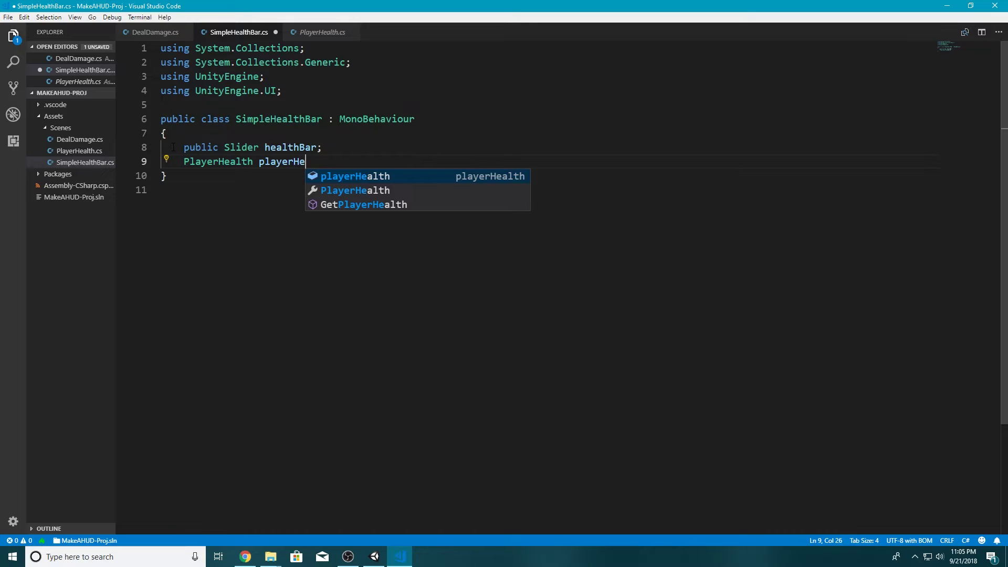
{"action": "key", "text": "Tab"}
{"action": "type", "text": ";"}
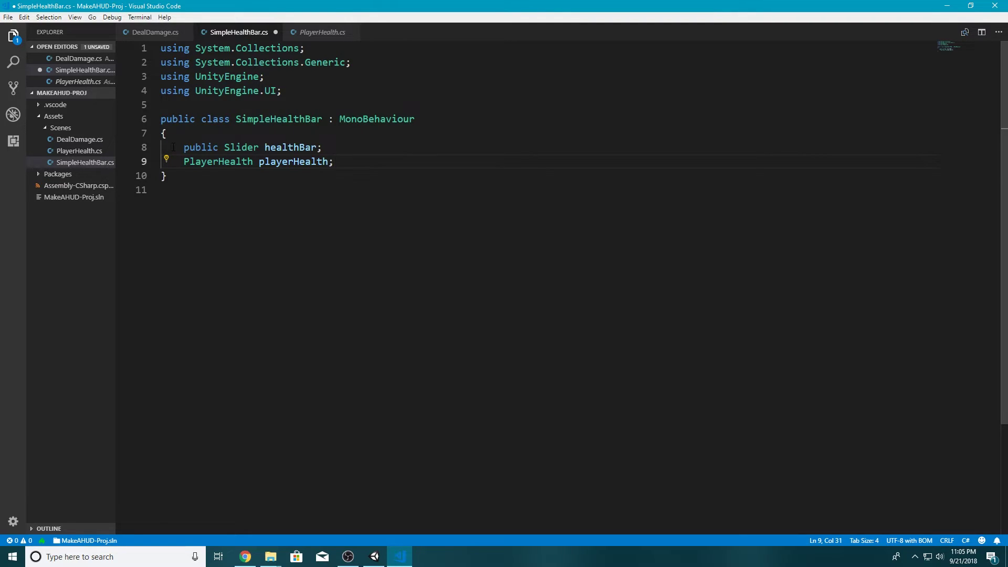
{"action": "key", "text": "Return"}
{"action": "key", "text": "Return"}
{"action": "type", "text": "void Start ()"}
- Make Start assign playerHealth = GameObject.FindGameObjectWithTag("Player").GetComponent<PlayerHealth>();
{"action": "key", "text": "Return"}
{"action": "type", "text": "{"}
{"action": "key", "text": "Return"}
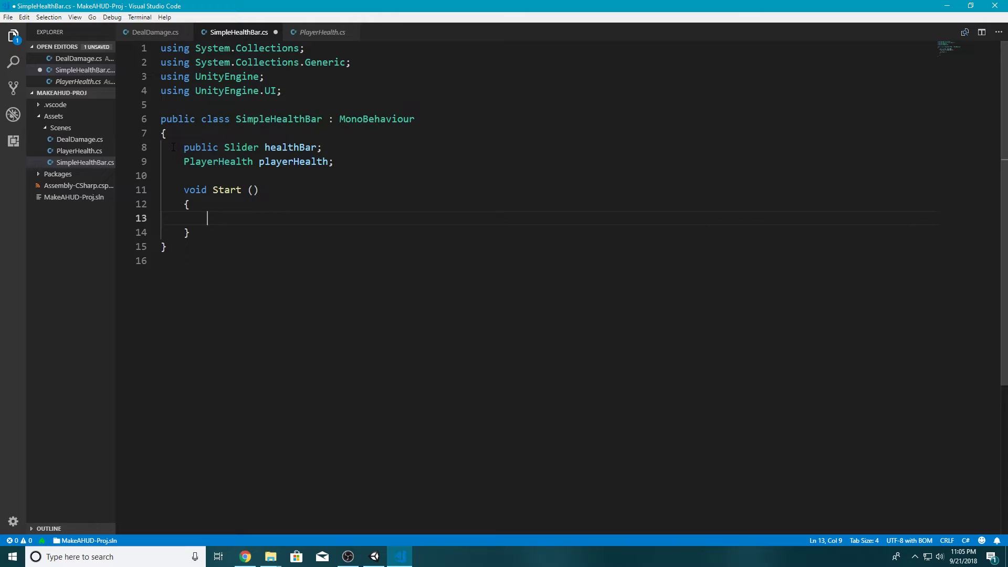
{"action": "type", "text": "pl"}
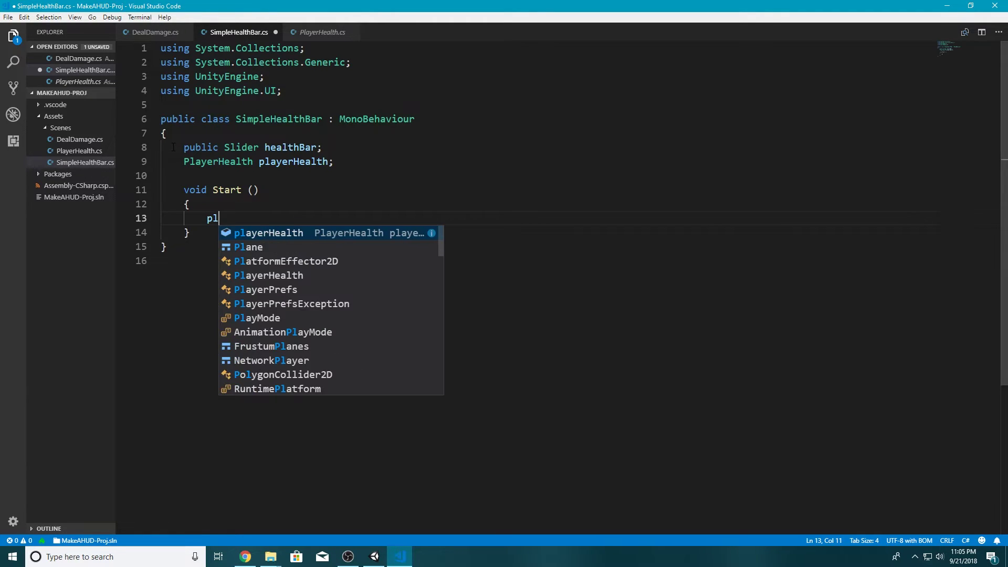
{"action": "type", "text": "ayerHealth = Ga"}
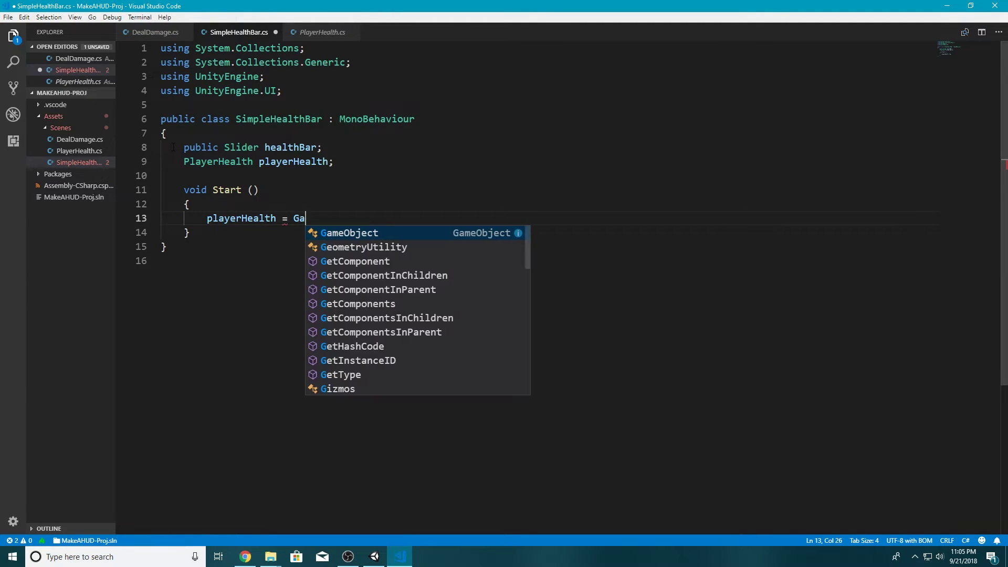
{"action": "type", "text": "meObject.FindGameObject"}
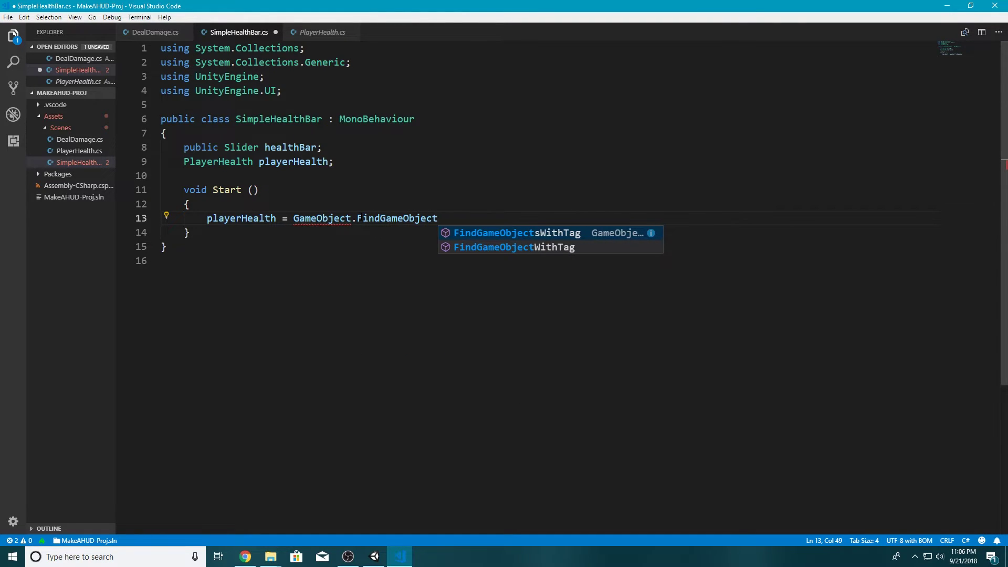
{"action": "key", "text": "Down"}
{"action": "key", "text": "Return"}
{"action": "type", "text": "("}
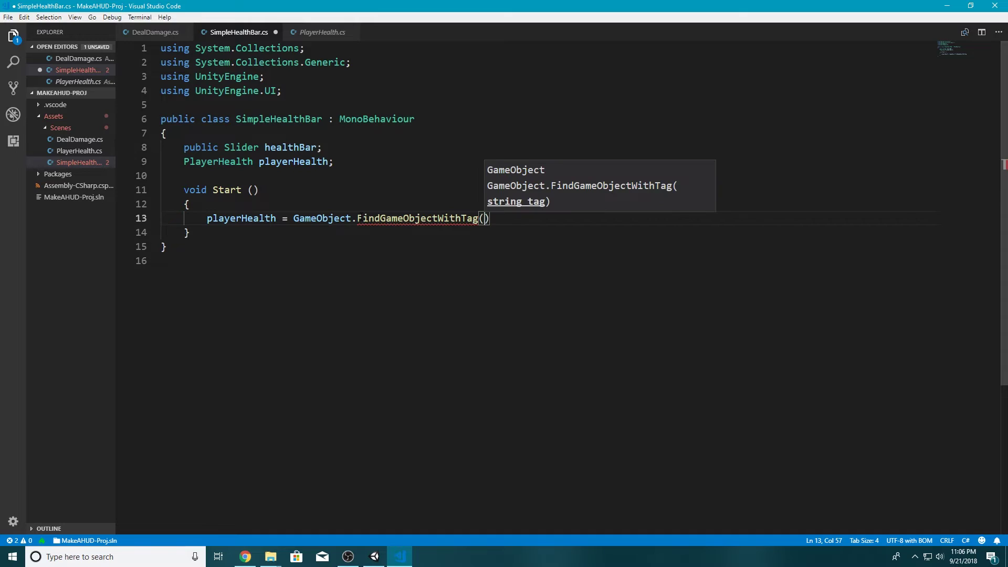
{"action": "type", "text": "\"Player"}
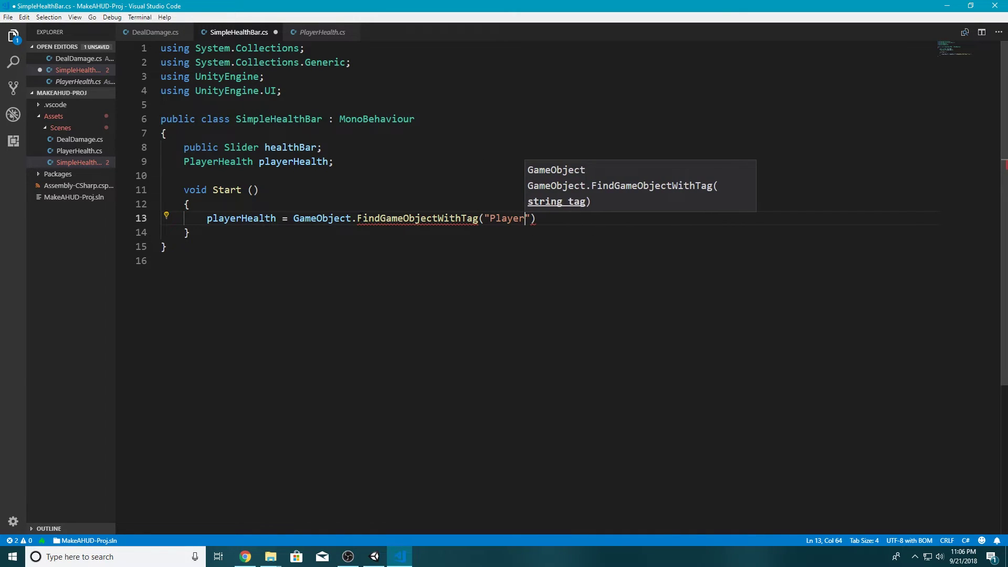
{"action": "type", "text": "\")"}
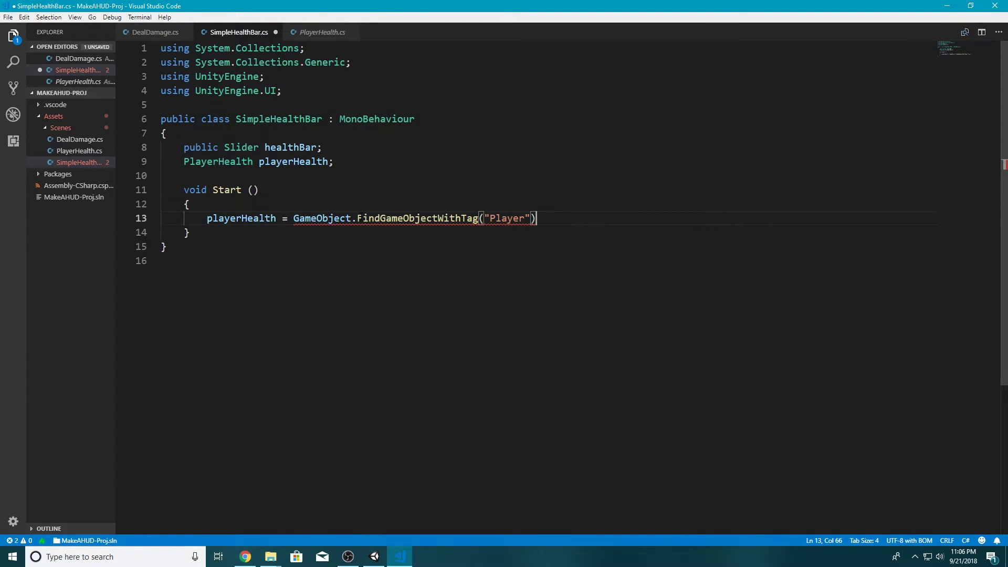
{"action": "type", "text": ".Get"}
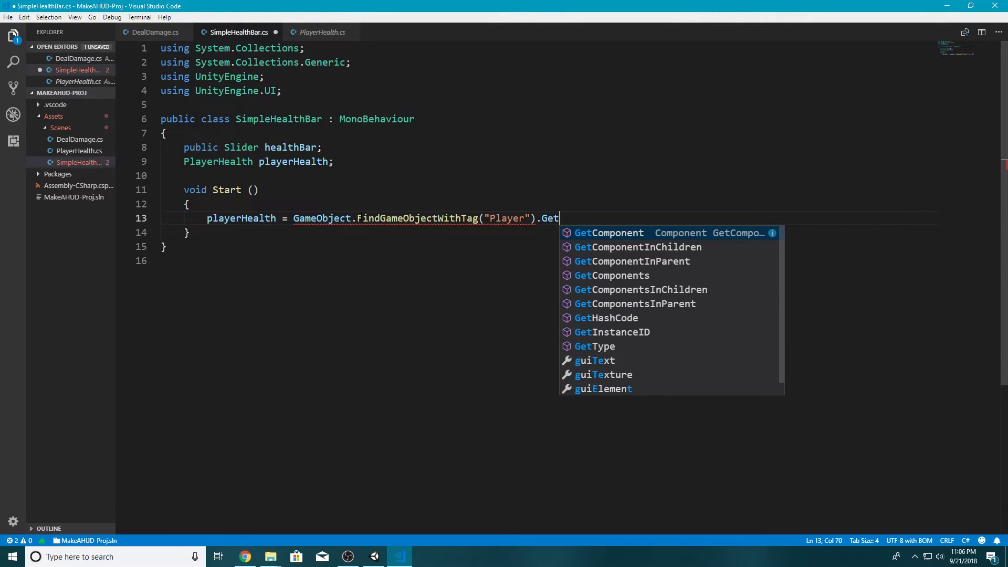
{"action": "type", "text": "Component<Player"}
{"action": "key", "text": "Tab"}
{"action": "type", "text": ">();l"}
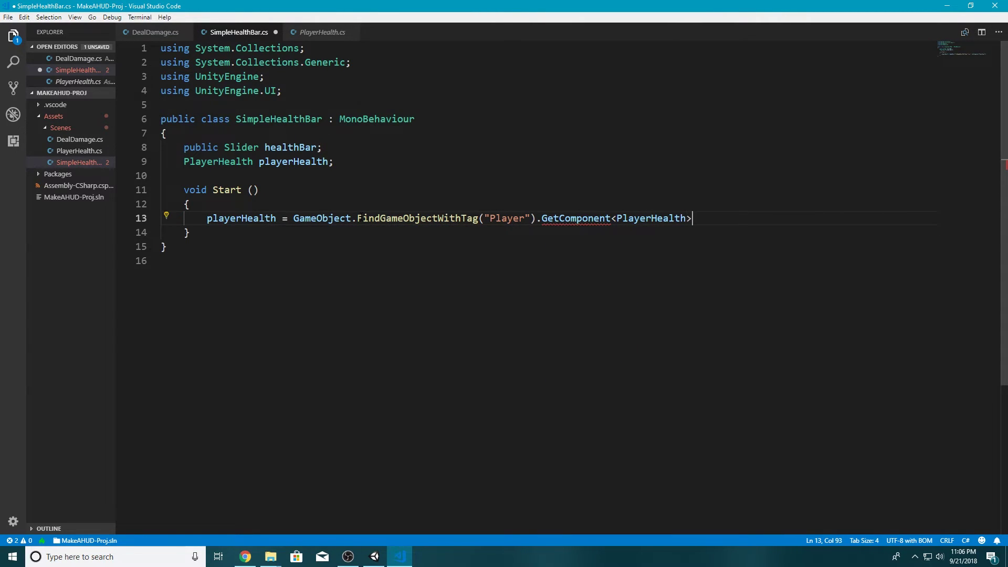
{"action": "key", "text": "BackSpace"}
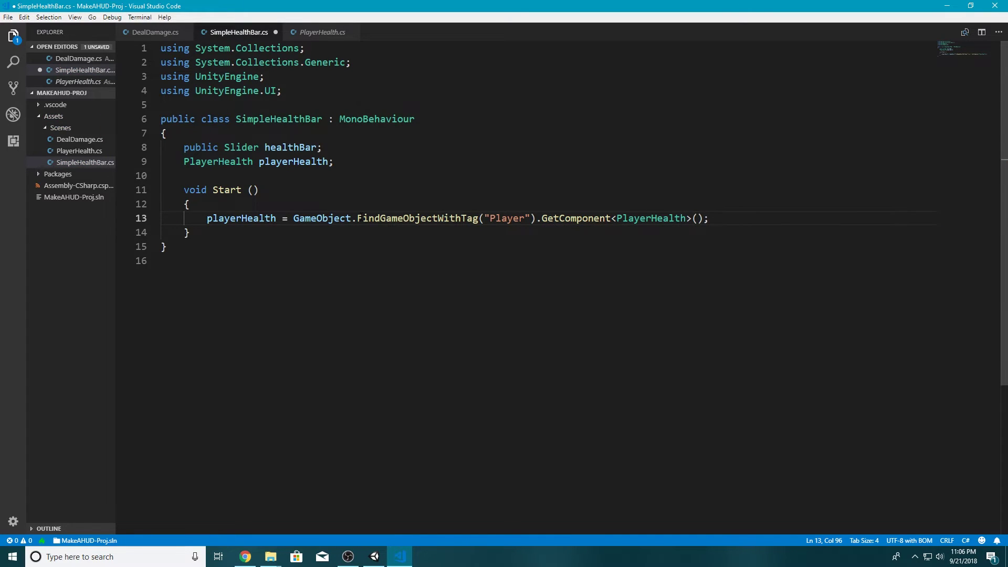
- Highlight the FindGameObjectWithTag call, playerHealth variable and GetComponent call to explain the line
{"action": "left_click_drag", "start_coordinate": [359, 217], "coordinate": [536, 217]}
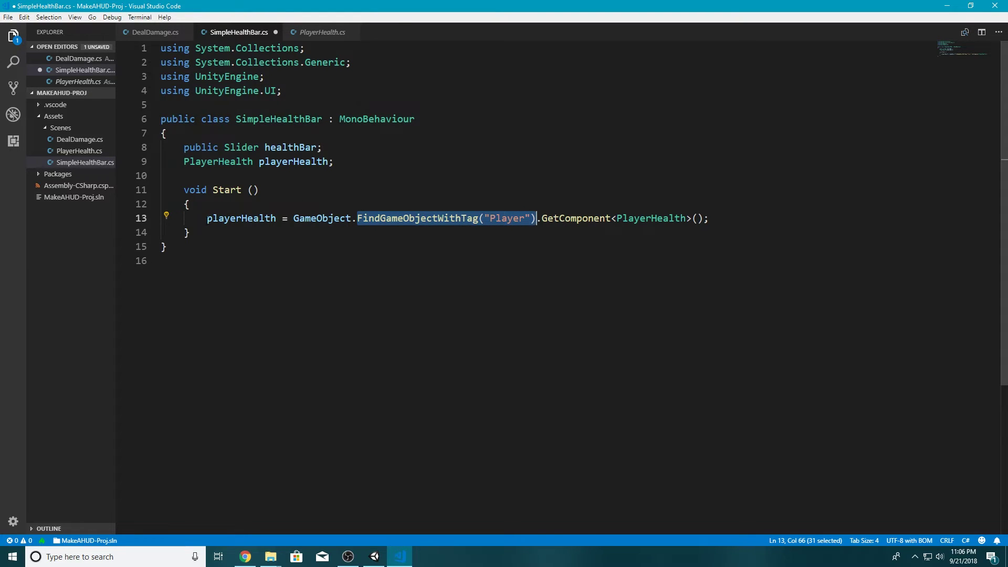
{"action": "left_click_drag", "start_coordinate": [207, 218], "coordinate": [270, 218]}
{"action": "left_click_drag", "start_coordinate": [542, 218], "coordinate": [728, 222]}
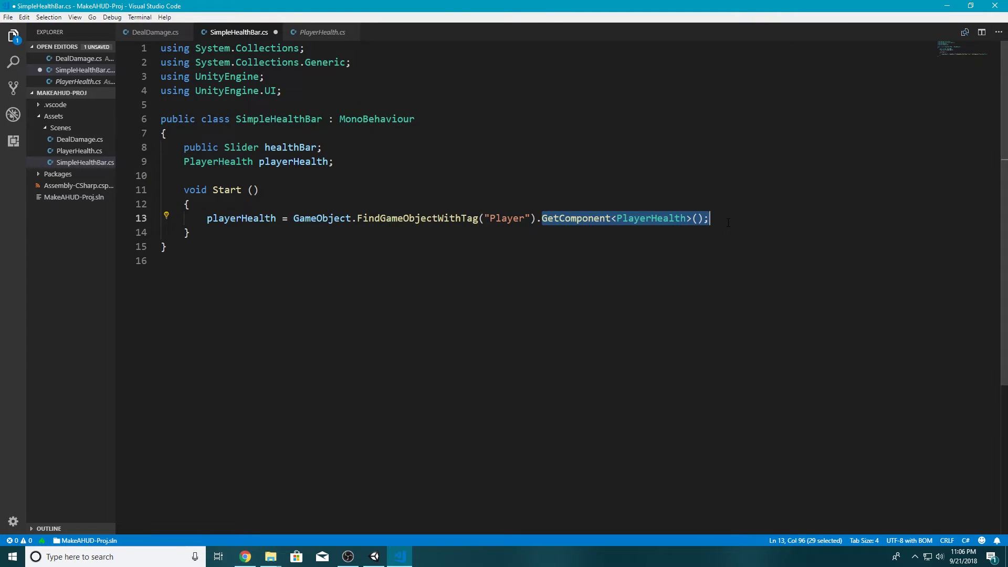
{"action": "left_click_drag", "start_coordinate": [710, 217], "coordinate": [293, 218]}
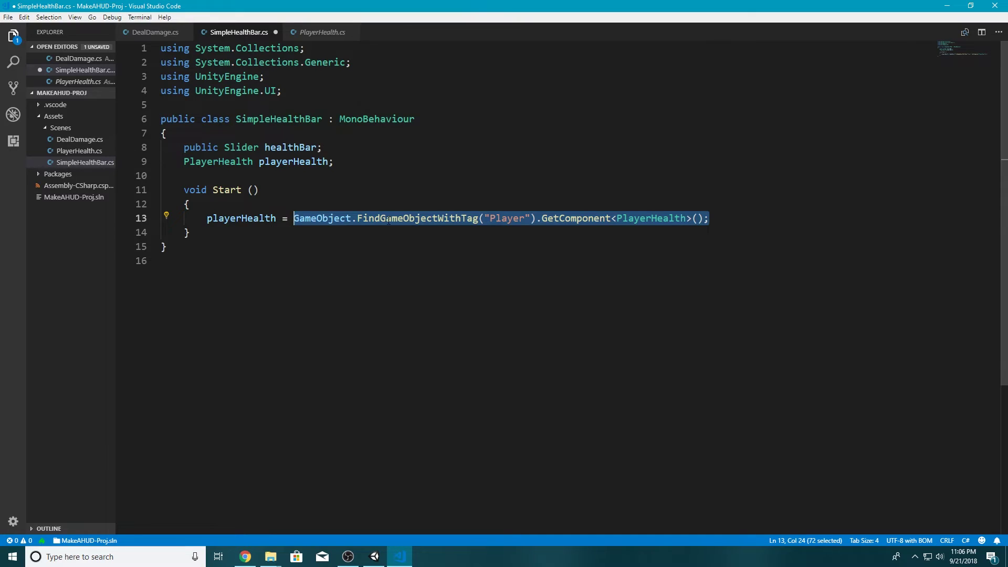
{"action": "left_click", "coordinate": [729, 219]}
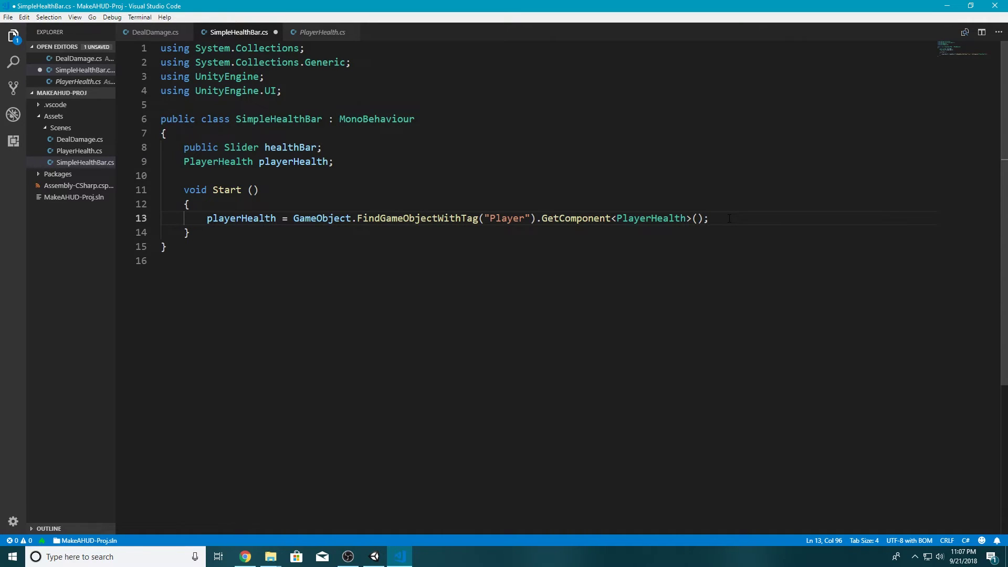
- Add 'void Update ()' setting healthBar.value = playerHealth.health; below Start, and save SimpleHealthBar.cs
{"action": "key", "text": "Down"}
{"action": "key", "text": "Return"}
{"action": "key", "text": "Return"}
{"action": "type", "text": "void dU"}
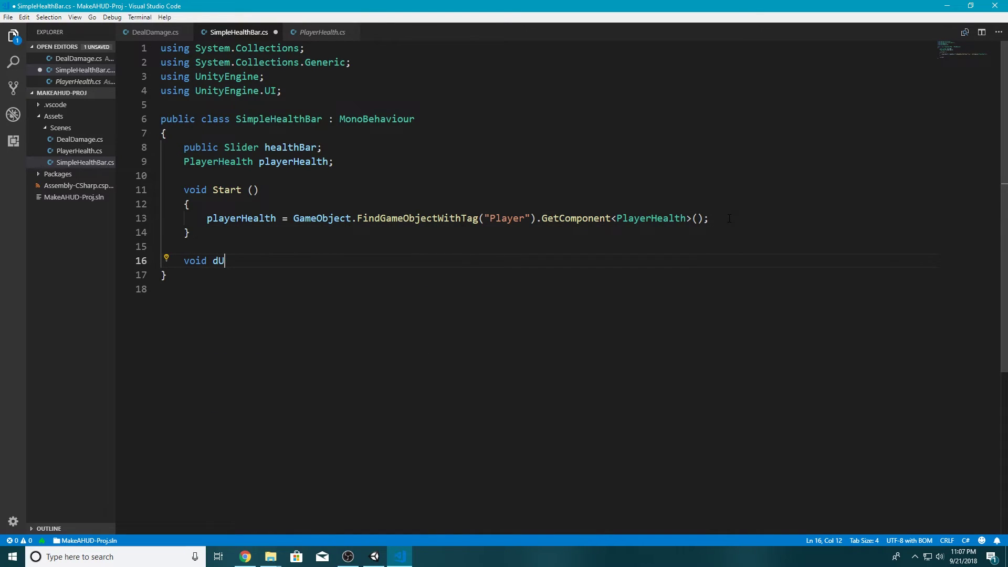
{"action": "key", "text": "BackSpace"}
{"action": "type", "text": "Update ()"}
{"action": "key", "text": "Return"}
{"action": "type", "text": "{"}
{"action": "key", "text": "Return"}
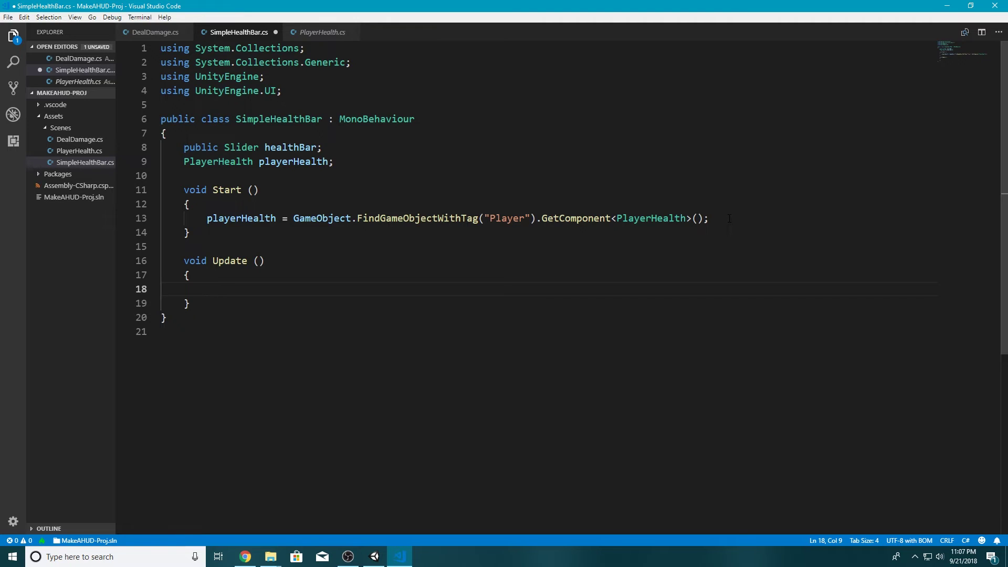
{"action": "type", "text": "health"}
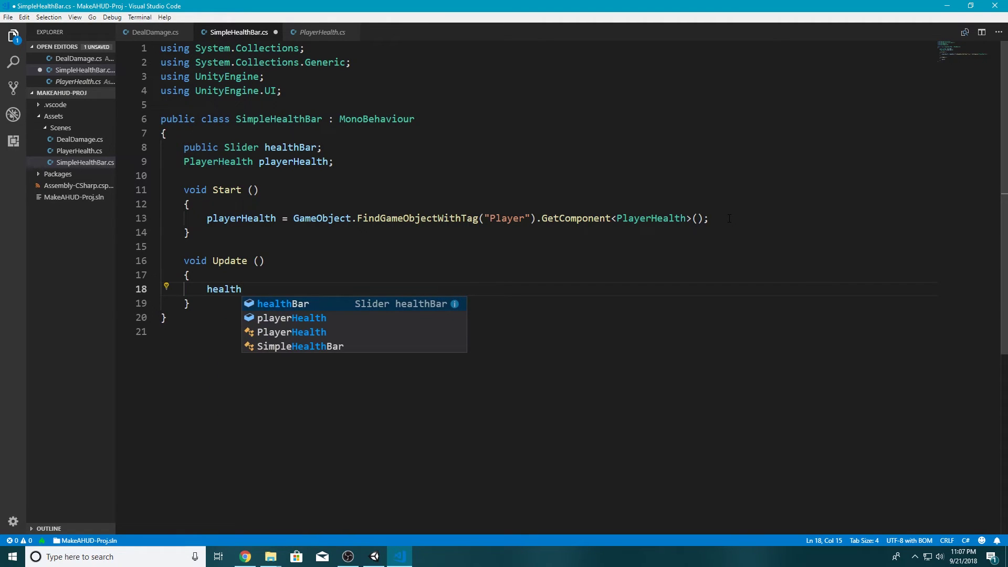
{"action": "type", "text": "Bar.va"}
{"action": "key", "text": "BackSpace"}
{"action": "type", "text": "value"}
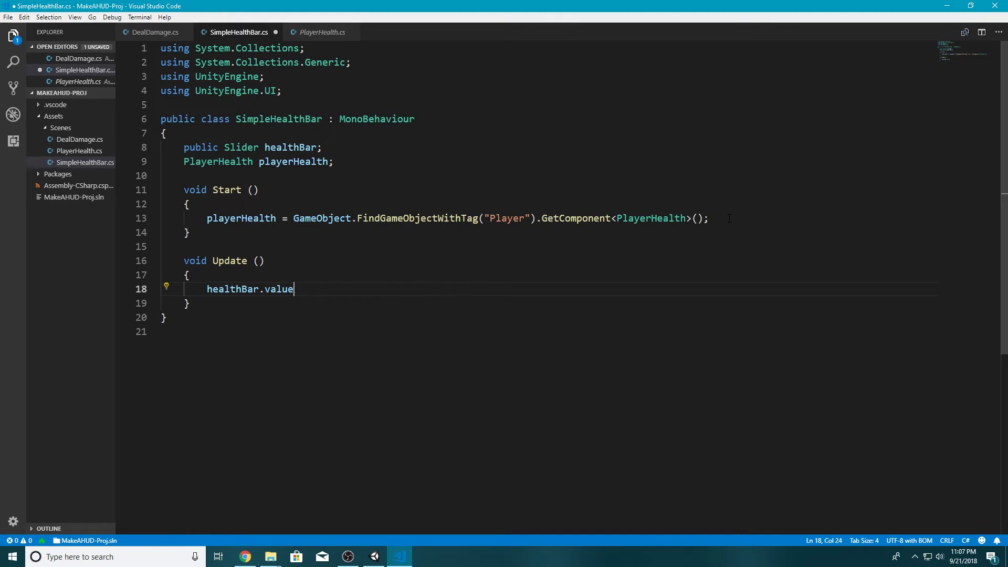
{"action": "type", "text": " = playerHealth"}
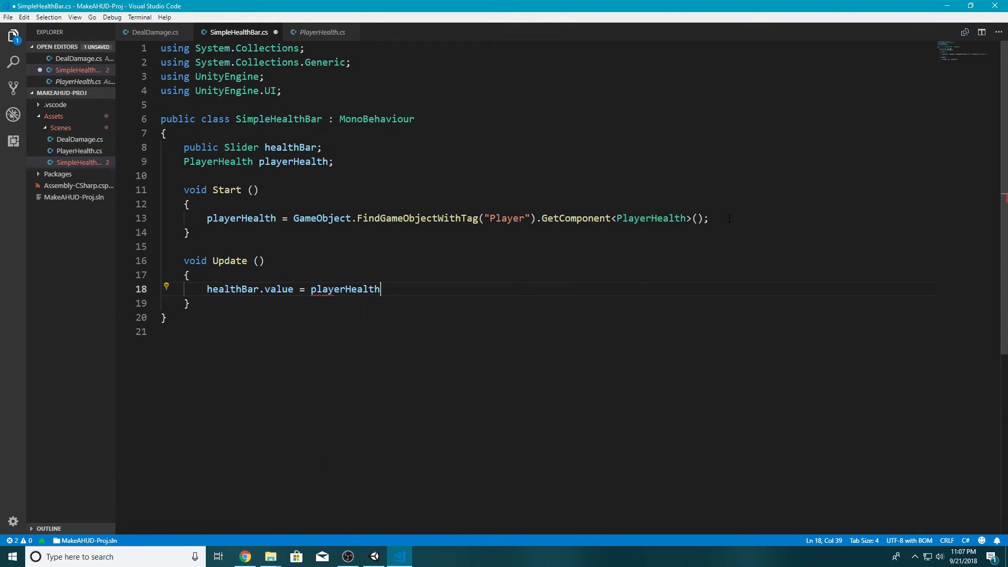
{"action": "type", "text": ".health;"}
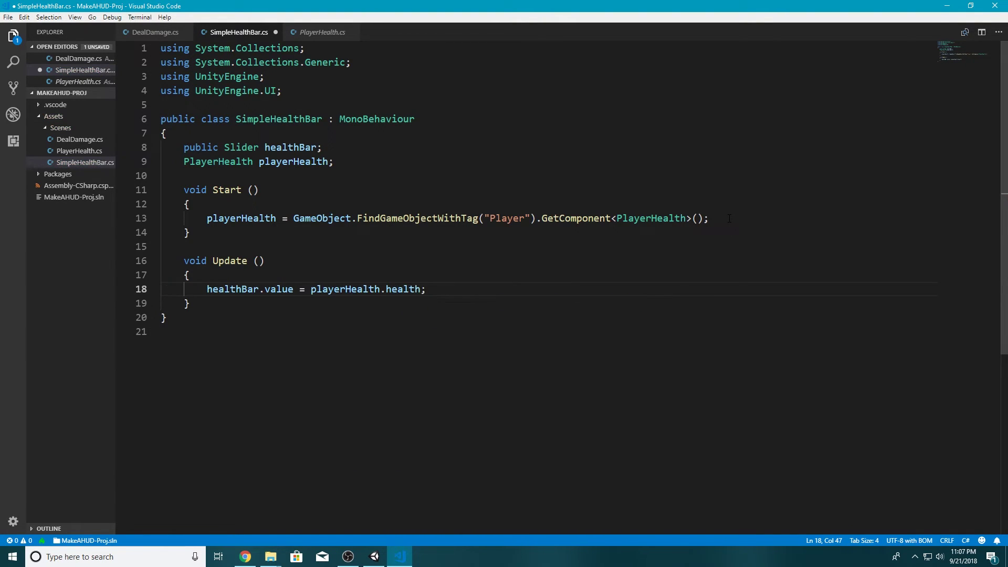
{"action": "key", "text": "ctrl+s"}
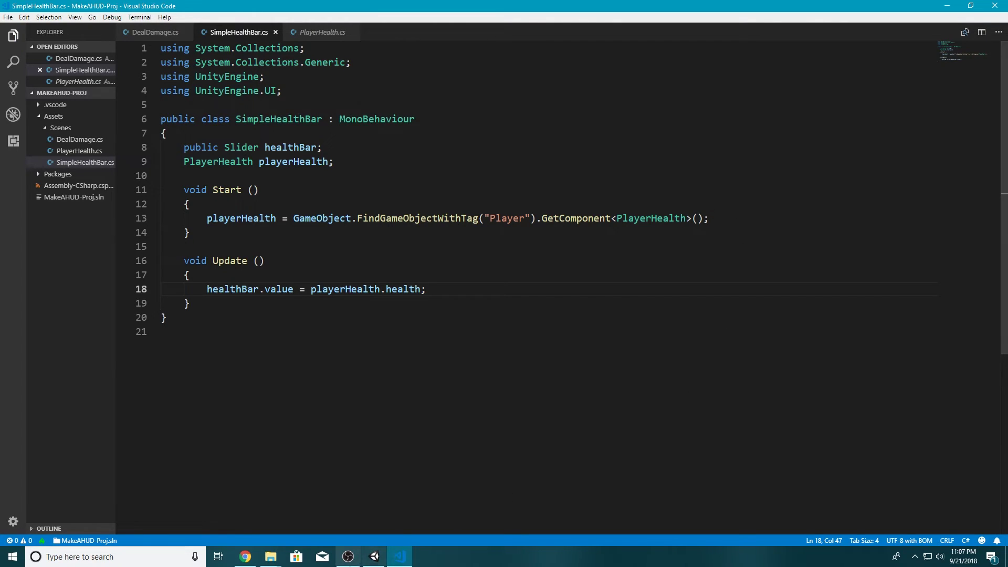
{"action": "left_click", "coordinate": [374, 557]}
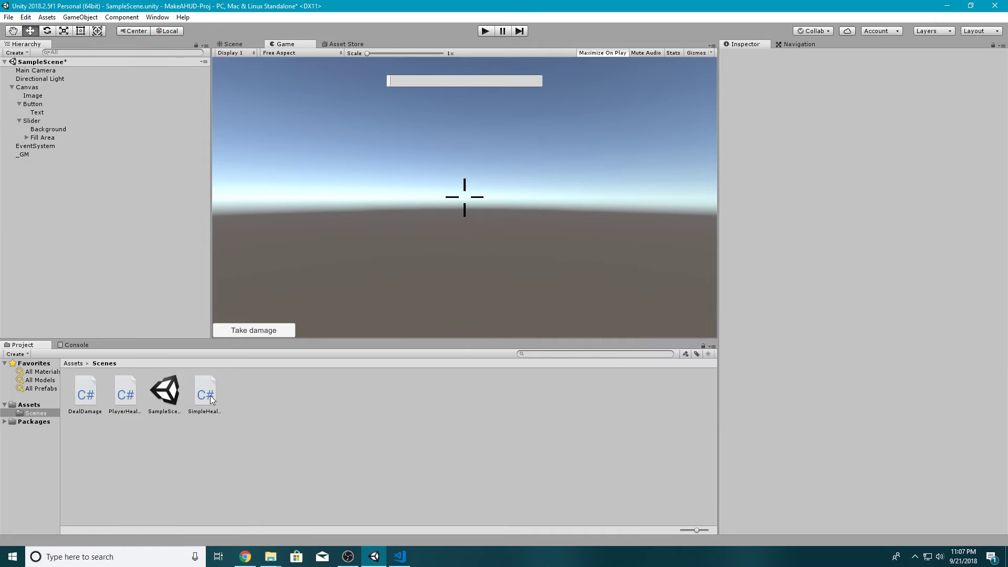
- Add SimpleHealthBar to _GM, set its Health Bar field to Slider, and enter Play mode
{"action": "left_click_drag", "start_coordinate": [211, 398], "coordinate": [41, 153]}
{"action": "left_click", "coordinate": [41, 153]}
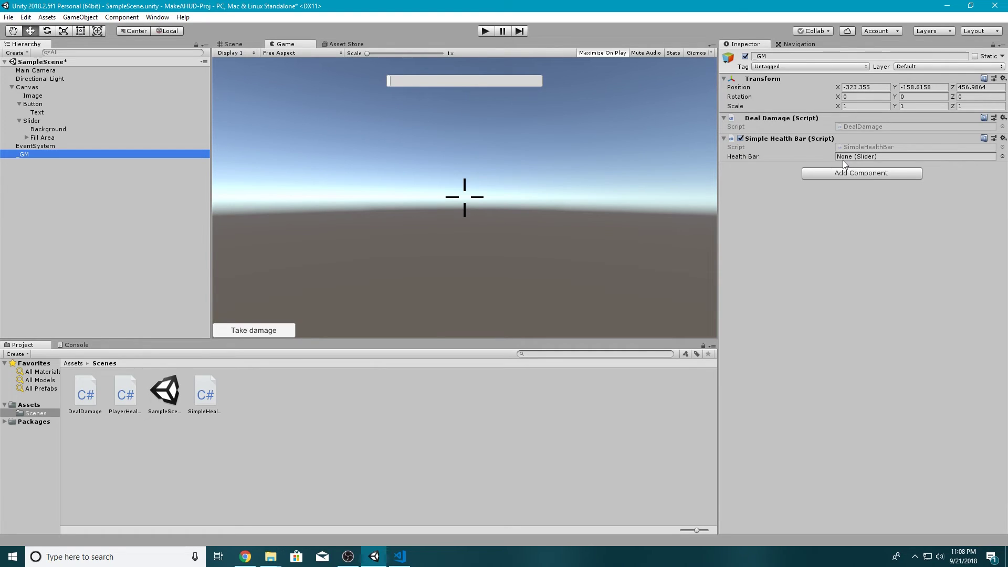
{"action": "mouse_move", "coordinate": [23, 122]}
{"action": "left_mouse_down"}
{"action": "mouse_move", "coordinate": [830, 133]}
{"action": "mouse_move", "coordinate": [849, 158]}
{"action": "left_mouse_up"}
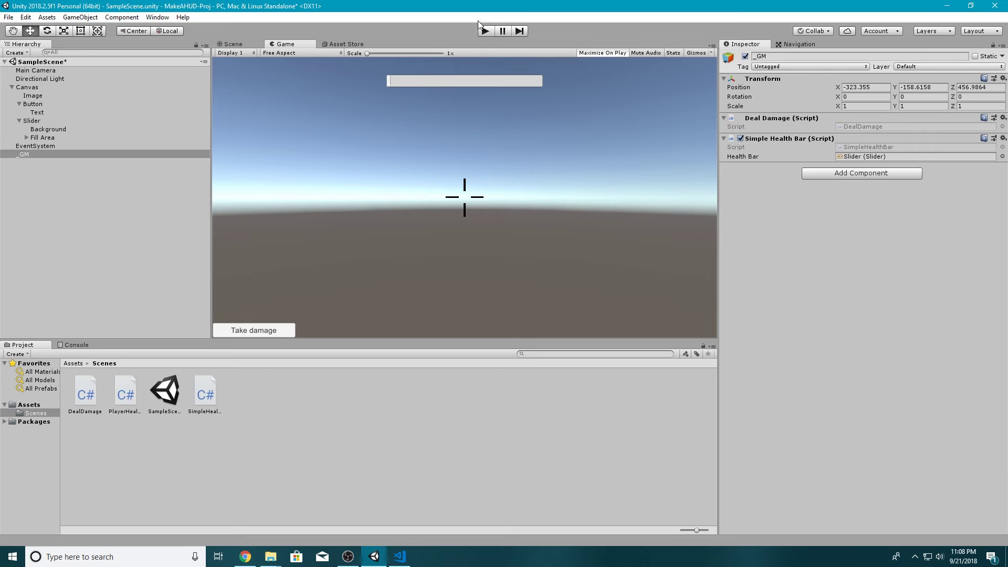
{"action": "left_click", "coordinate": [487, 33]}
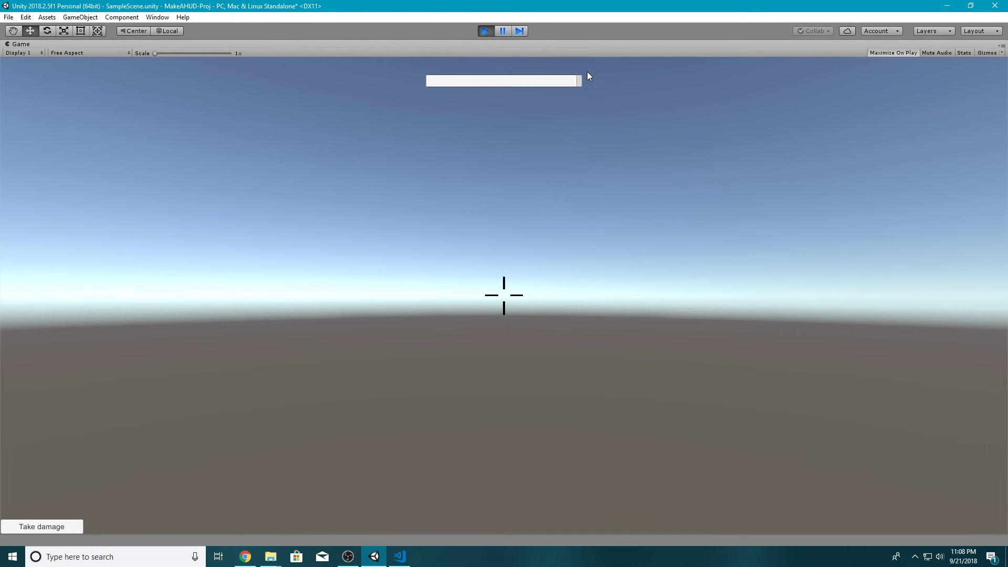
- Stop Play mode and delete the Slider's Background child object
{"action": "left_click", "coordinate": [486, 32]}
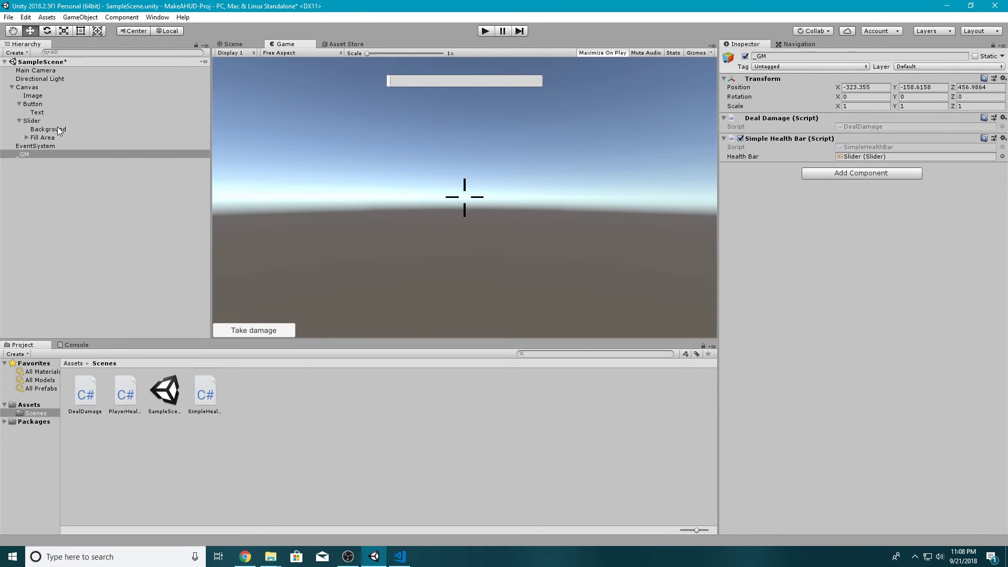
{"action": "left_click", "coordinate": [56, 121]}
{"action": "left_click", "coordinate": [83, 207]}
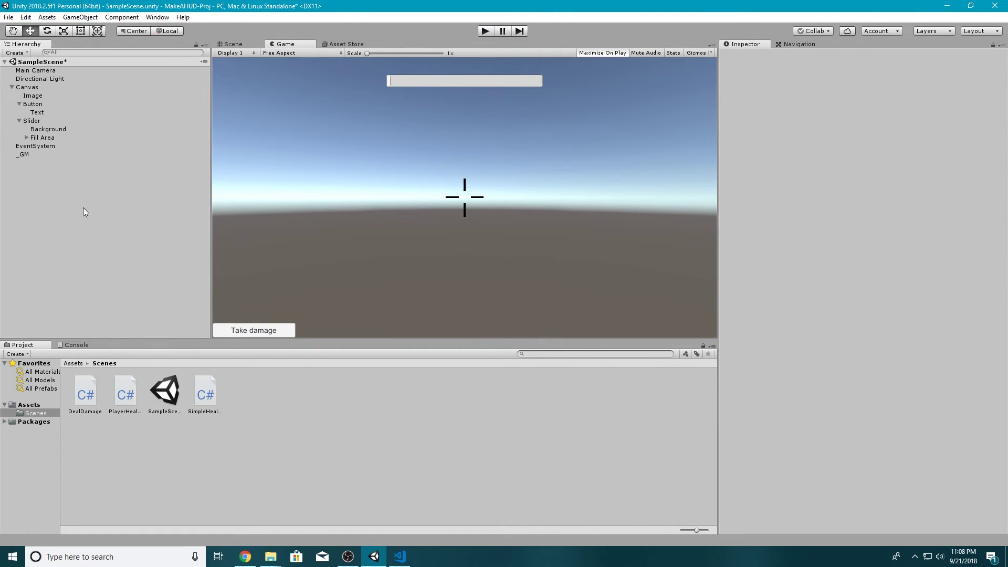
{"action": "left_click", "coordinate": [57, 132]}
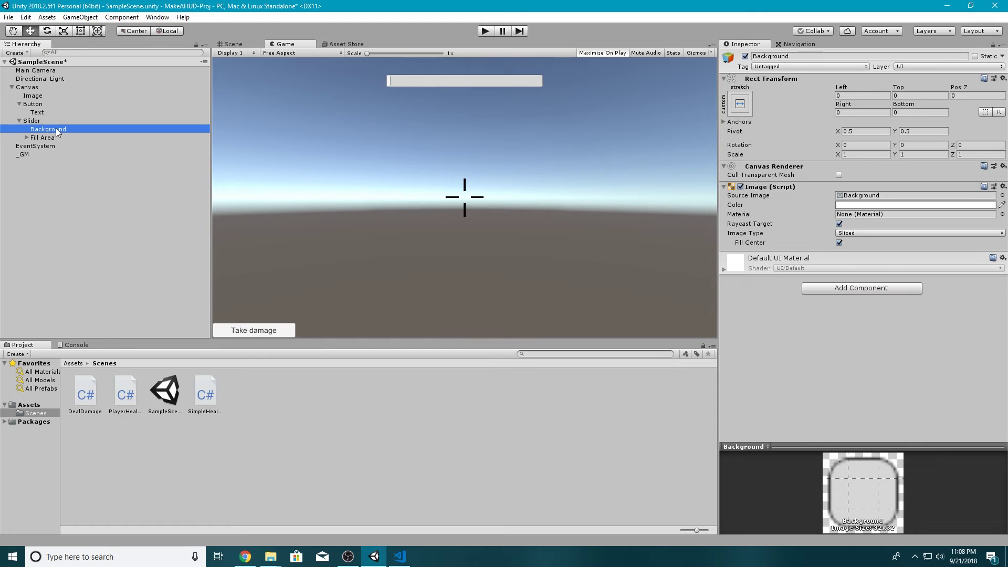
{"action": "right_click", "coordinate": [56, 128]}
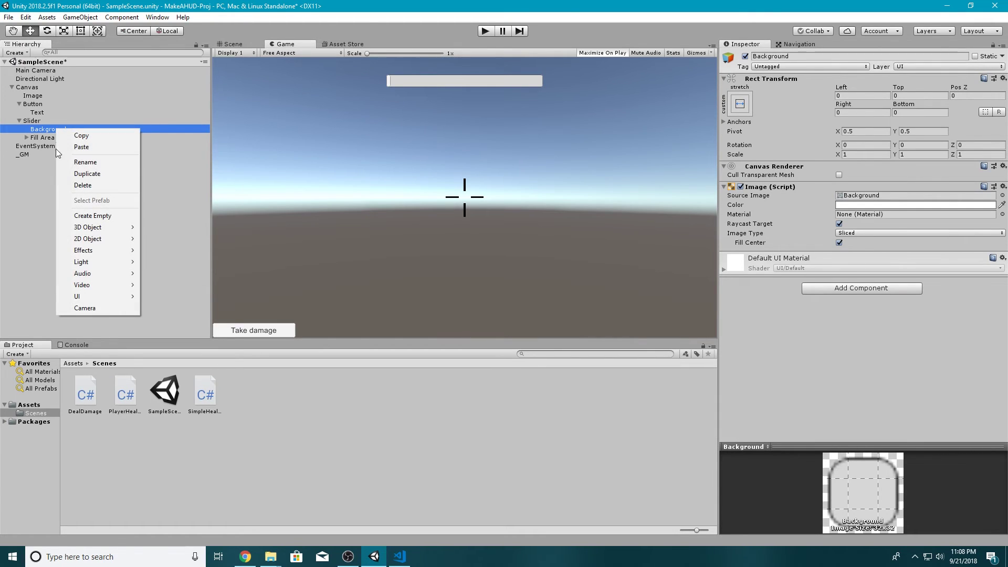
{"action": "left_click", "coordinate": [62, 185]}
- Run the game, press Take damage five times to shrink the health bar, then stop
{"action": "left_click", "coordinate": [484, 31]}
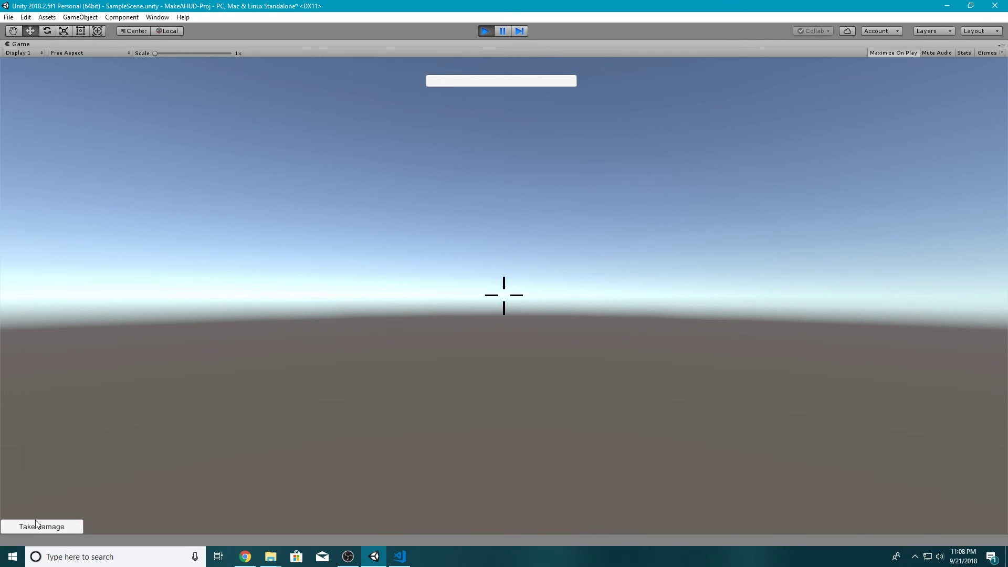
{"action": "left_click", "coordinate": [36, 524]}
{"action": "left_click", "coordinate": [37, 523]}
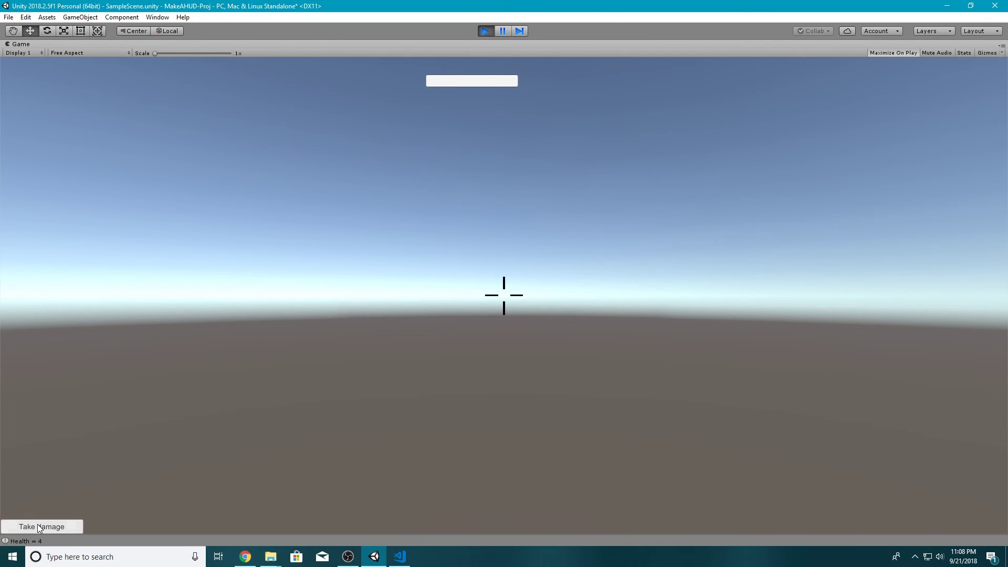
{"action": "left_click", "coordinate": [38, 525]}
{"action": "left_click", "coordinate": [37, 523]}
{"action": "left_click", "coordinate": [36, 524]}
{"action": "key", "text": "ctrl+p"}
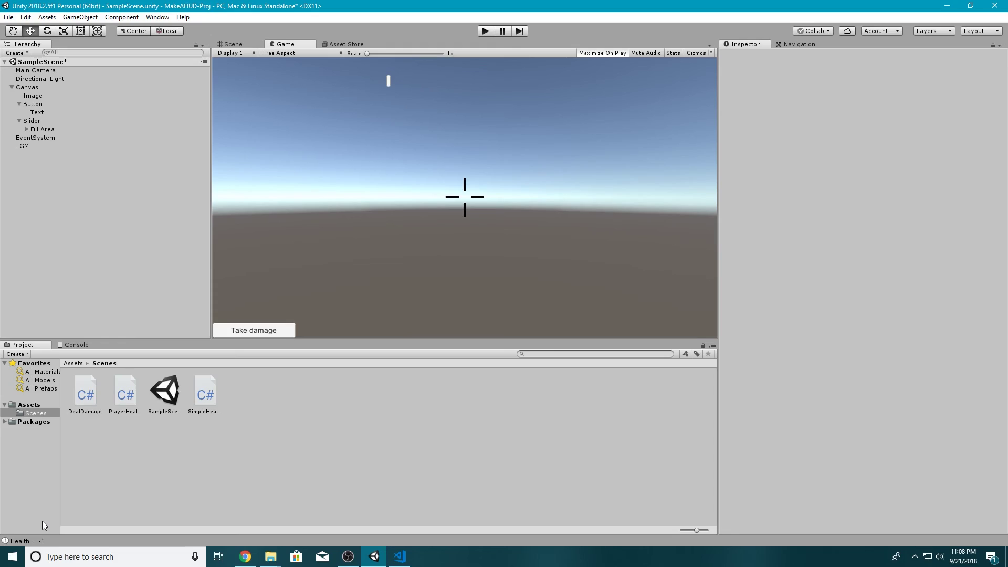